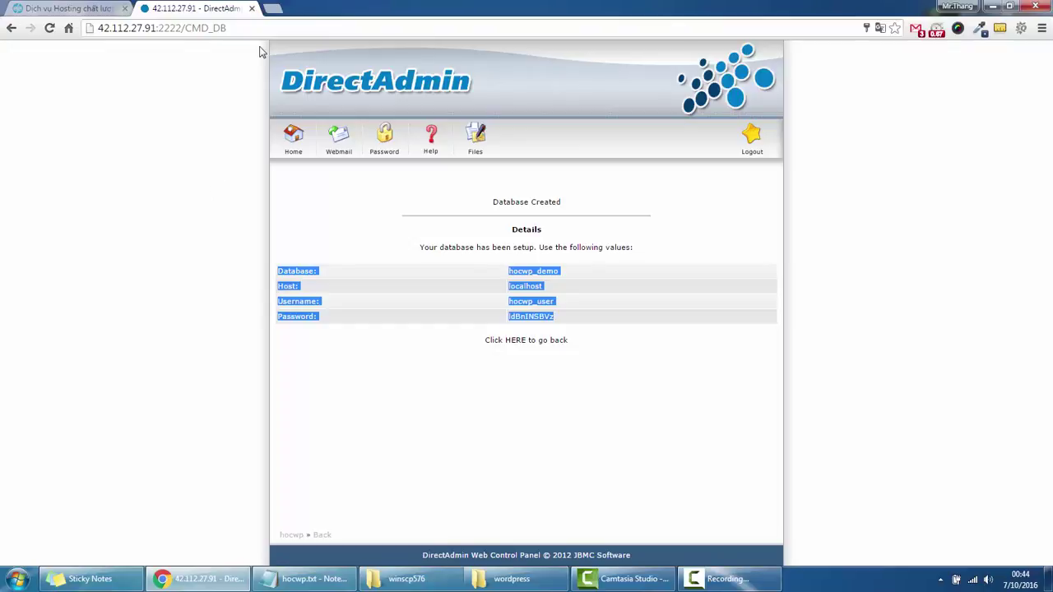
Search Google for 'winscp' and open the official WinSCP download page.
click(273, 9)
text(go)
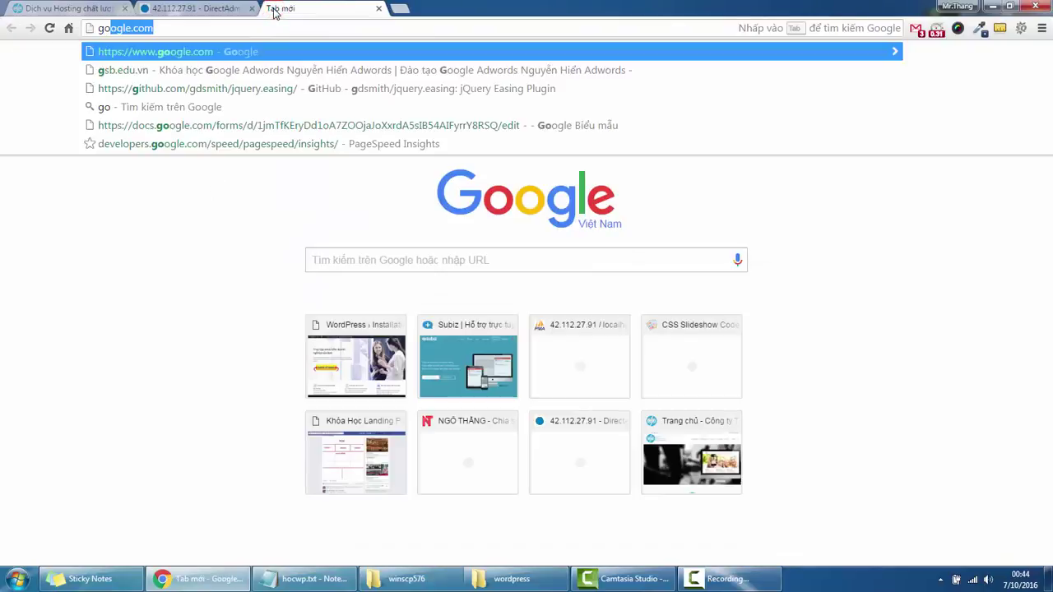
key(Return)
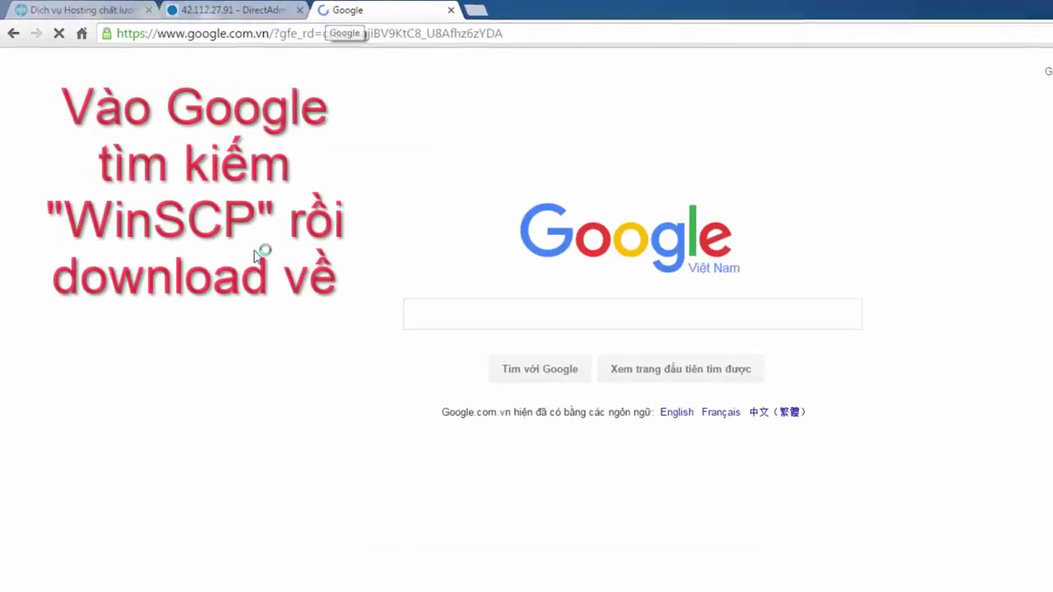
click(426, 314)
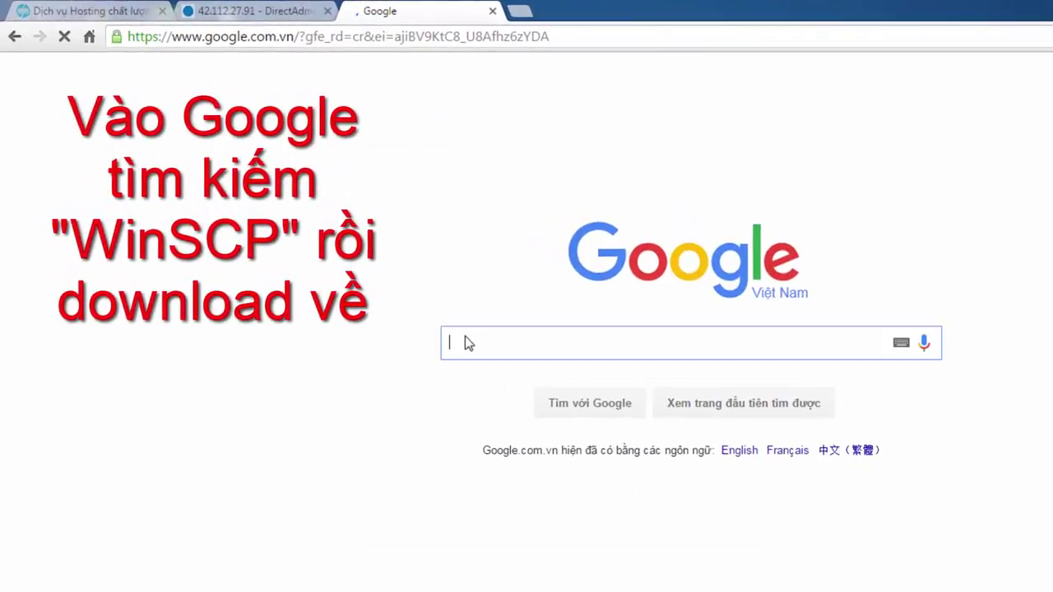
text(wins)
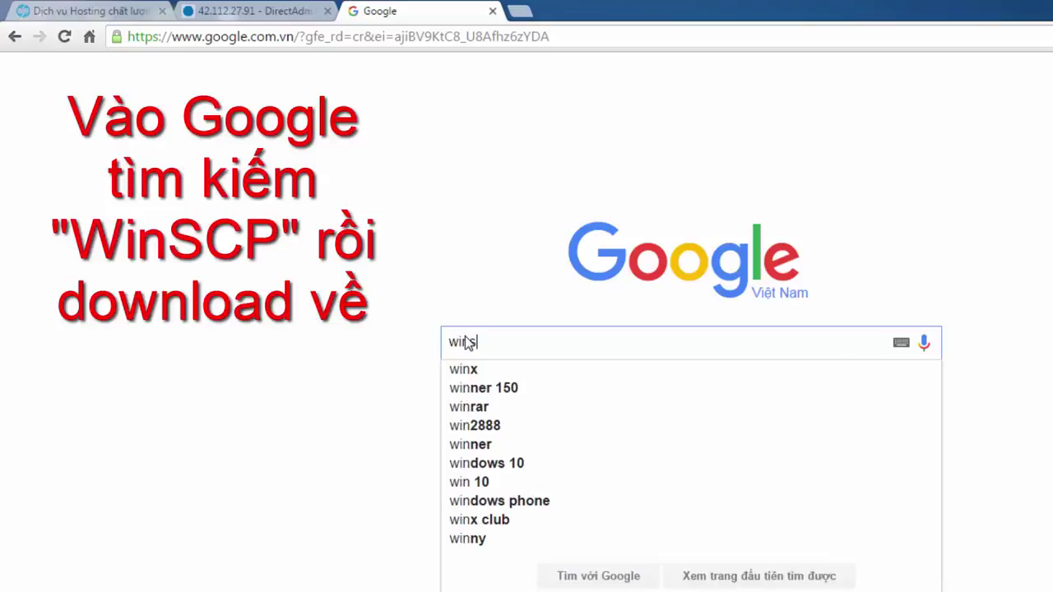
text(cp)
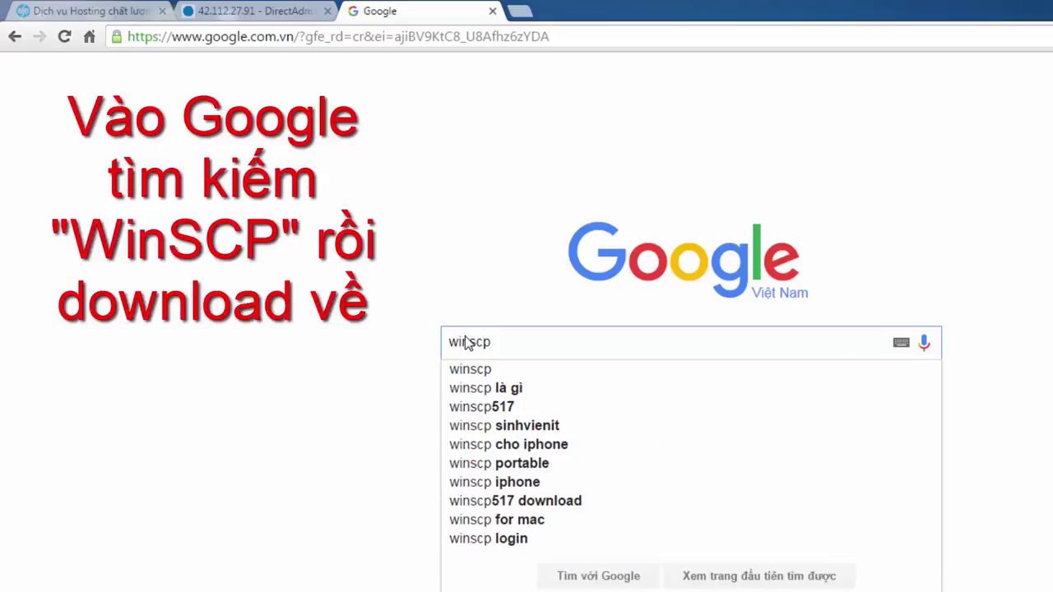
key(Return)
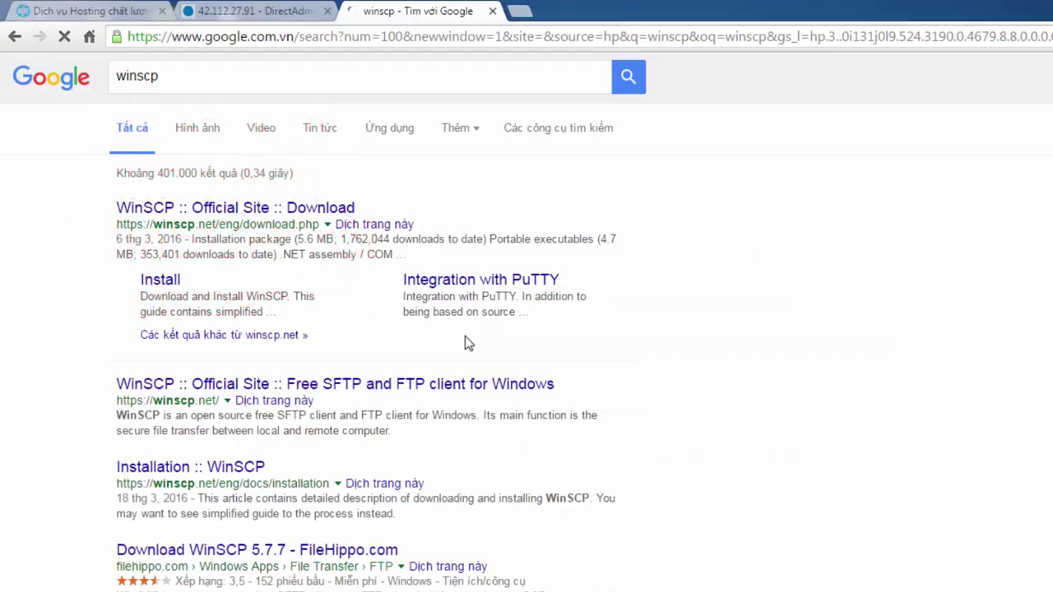
click(244, 209)
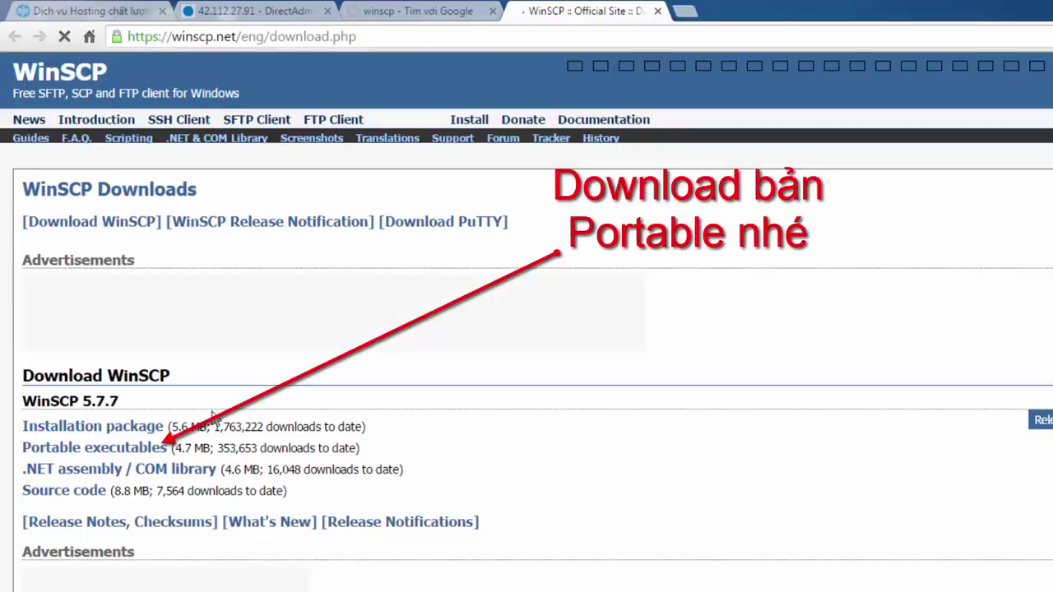
Download the portable winscp577.zip to the Desktop, then close the extra tabs.
click(82, 454)
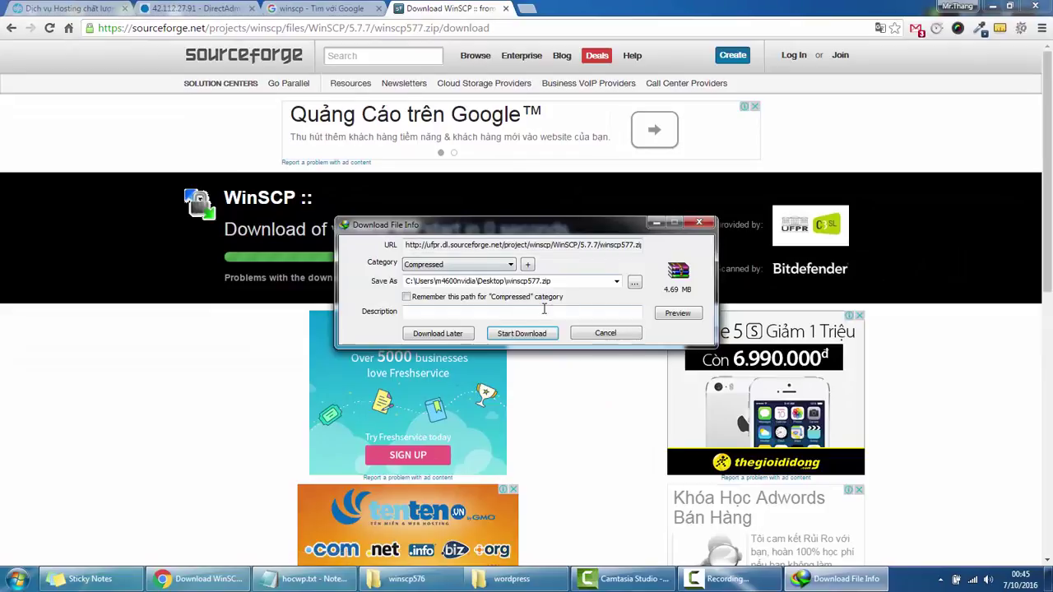
click(634, 282)
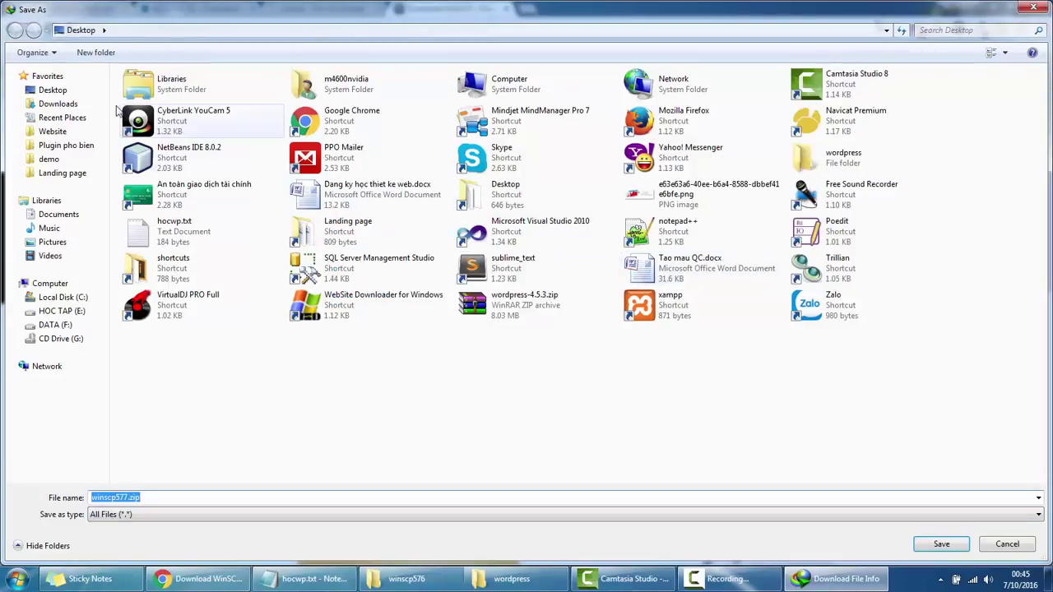
click(57, 89)
click(940, 543)
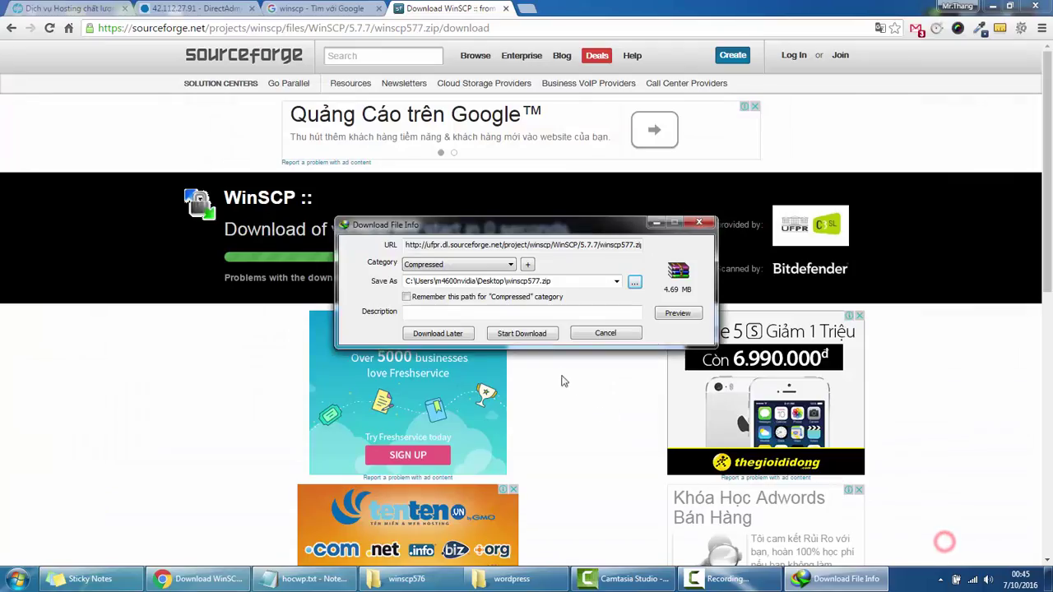
click(523, 334)
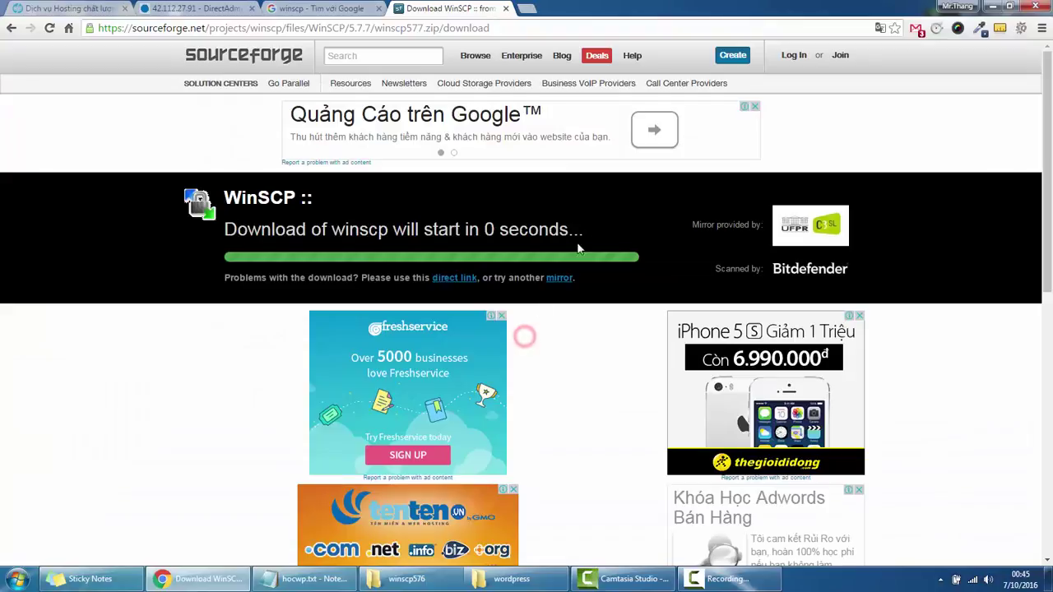
click(505, 8)
click(380, 8)
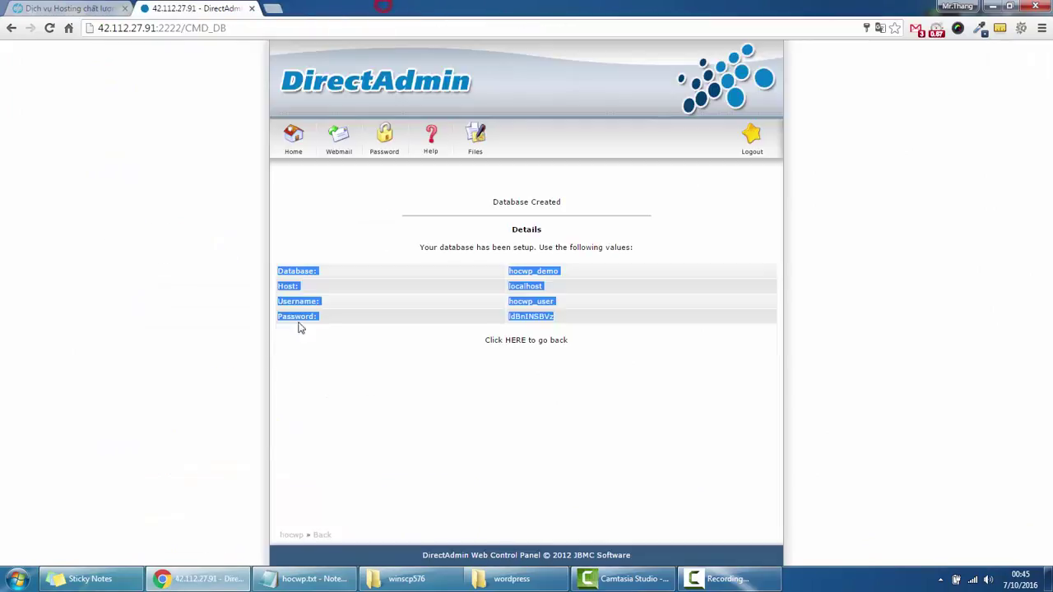
Extract winscp577.zip into a winscp577 folder on the Desktop and open it.
click(220, 583)
right_click(174, 190)
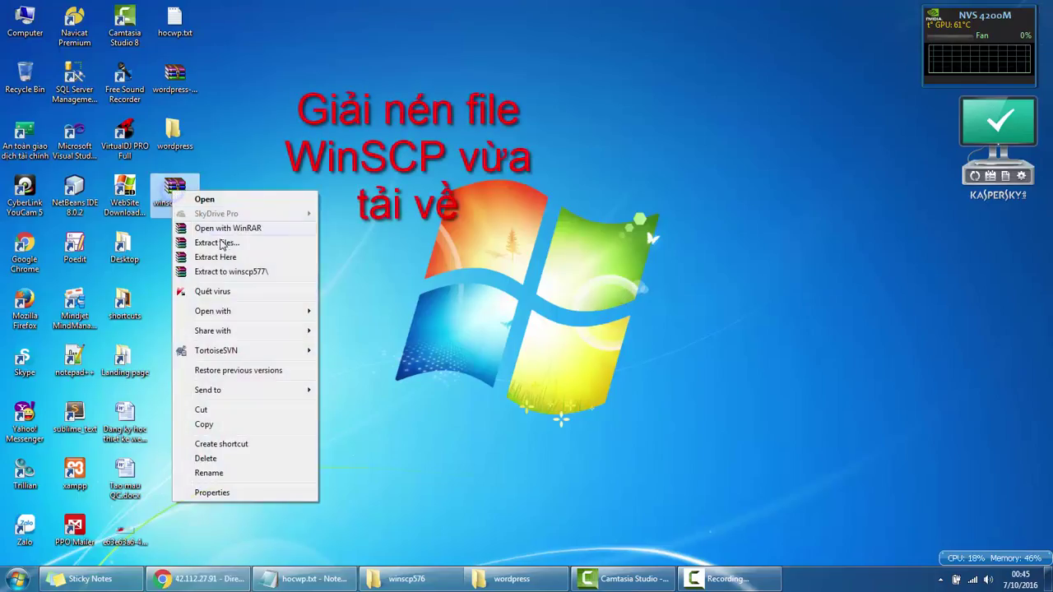
click(235, 272)
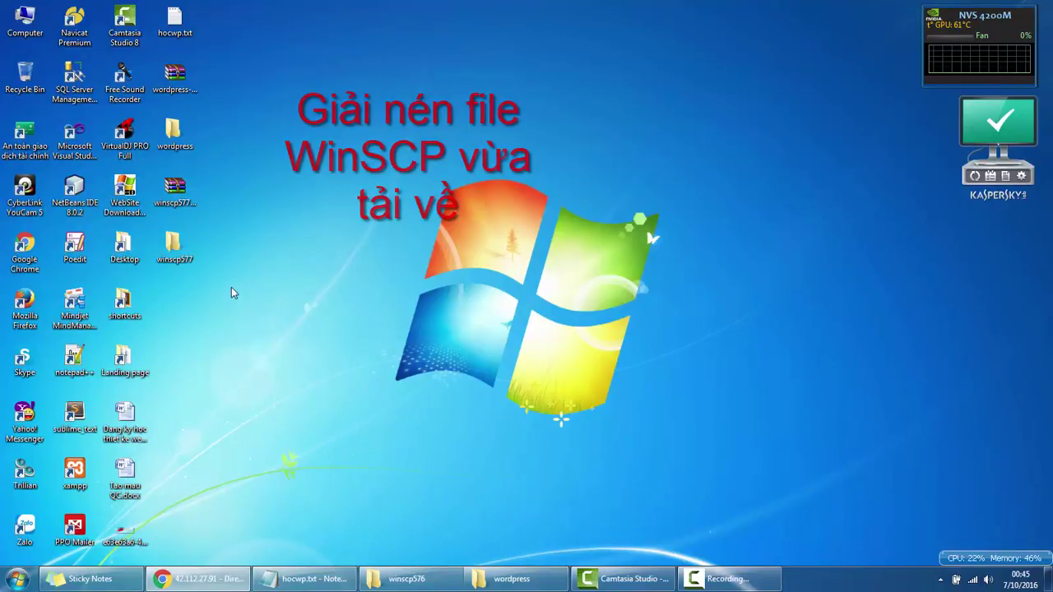
double_click(174, 244)
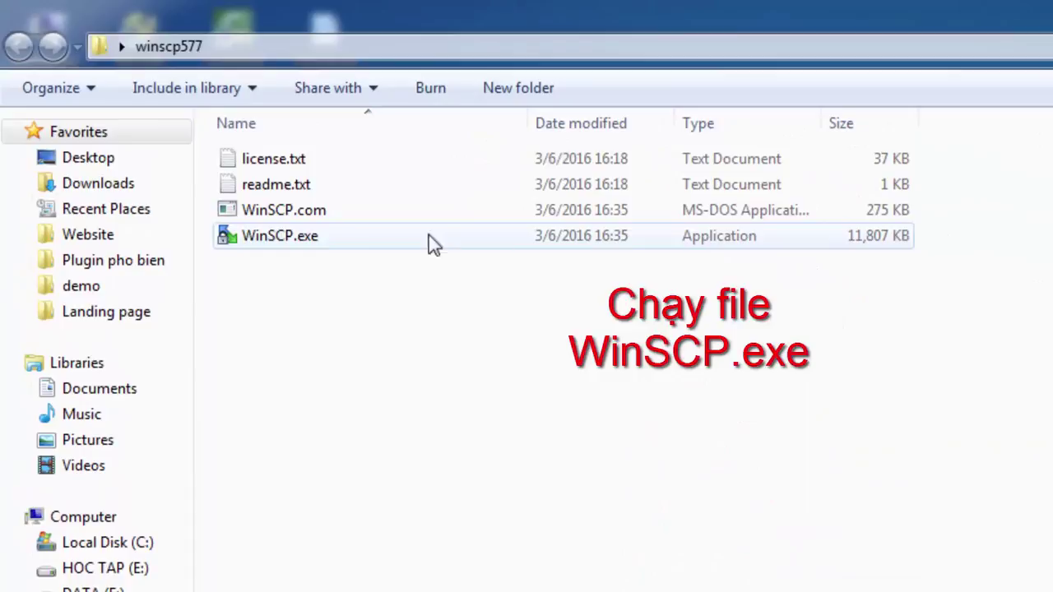
Launch WinSCP.exe from the extracted folder to bring up its Login window.
click(674, 216)
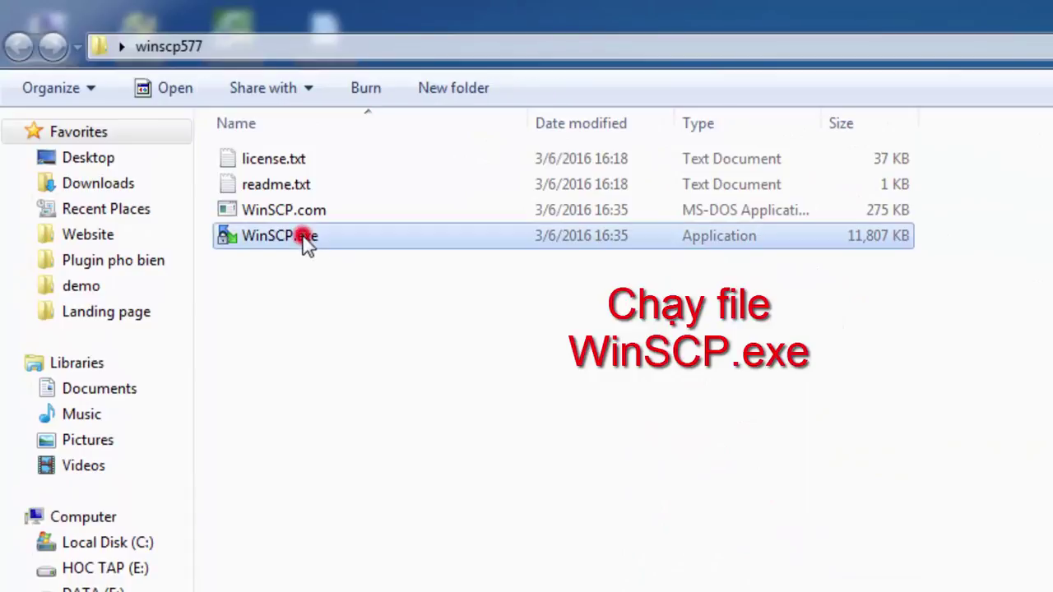
right_click(274, 240)
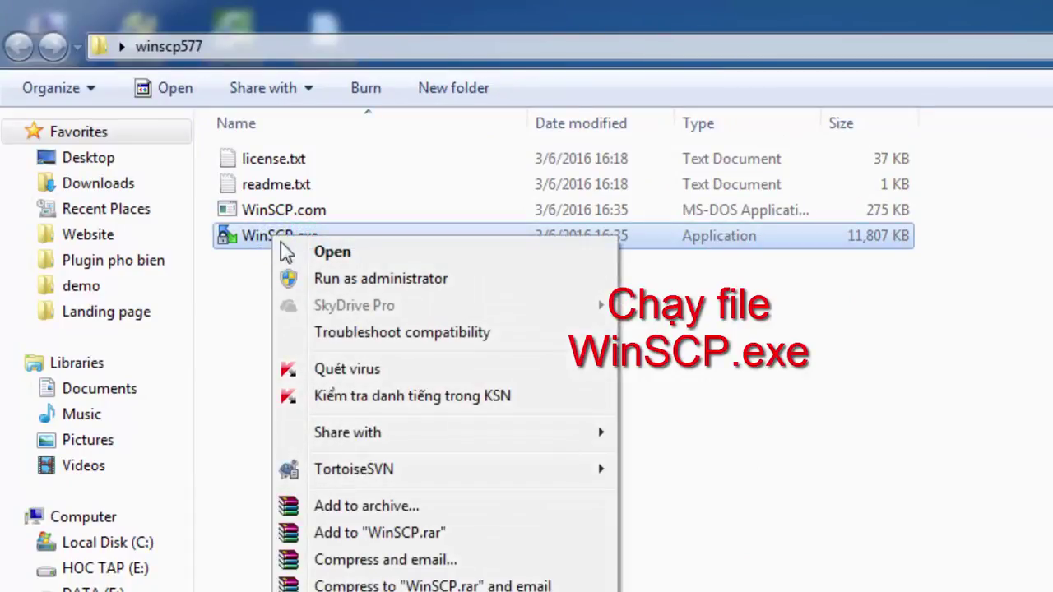
click(317, 250)
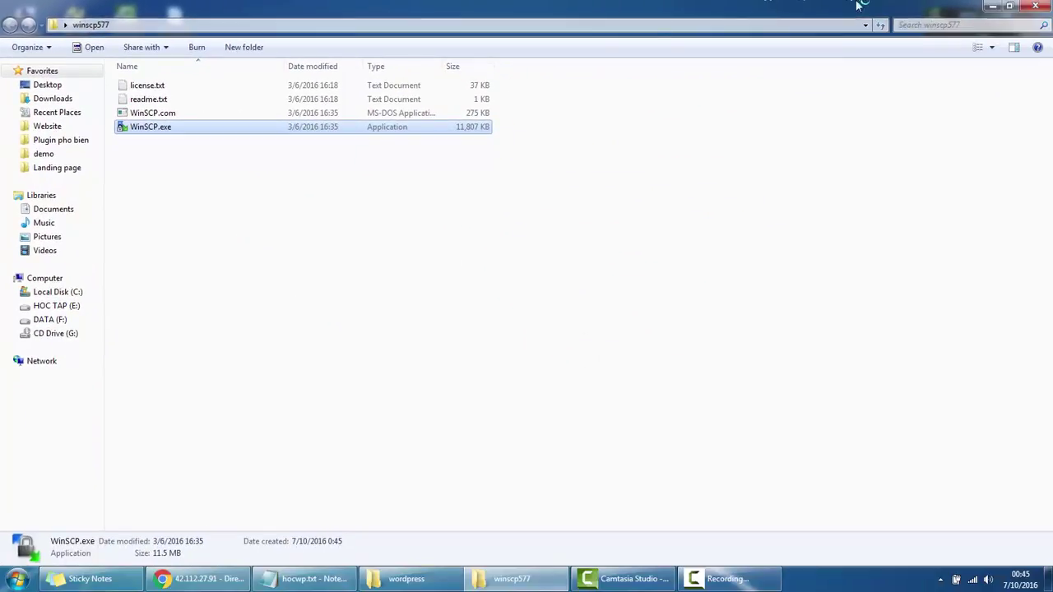
click(992, 6)
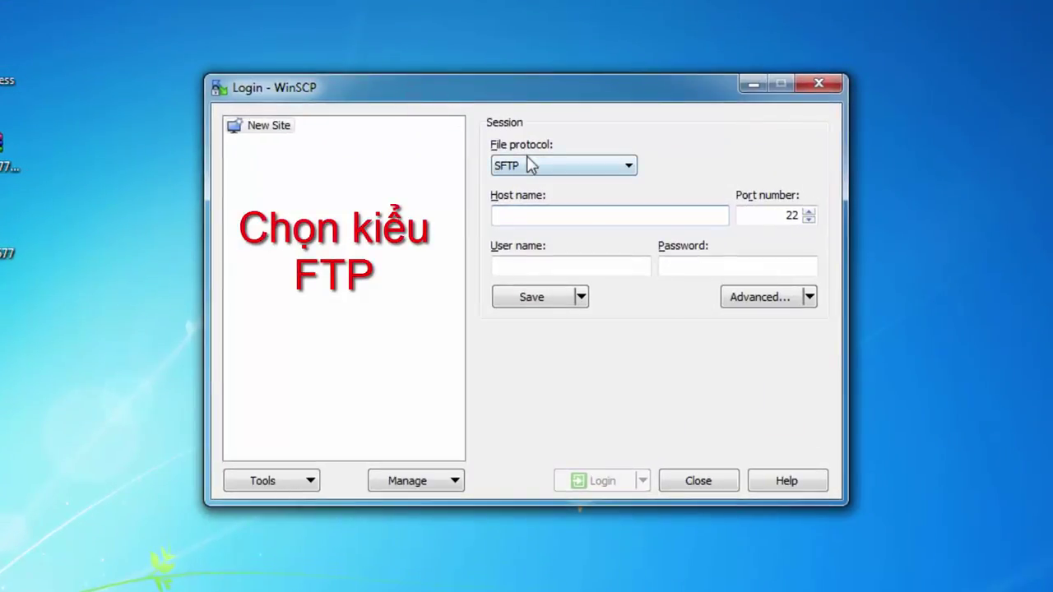
Switch the protocol to FTP and paste host 42.112.27.91 from the notes.
click(526, 164)
click(515, 210)
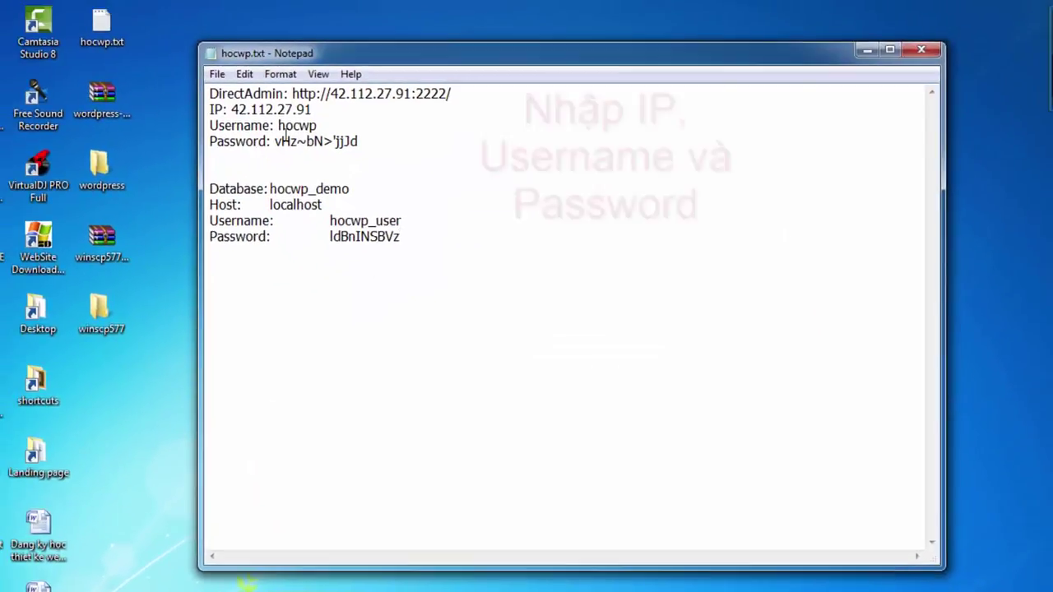
double_click(284, 109)
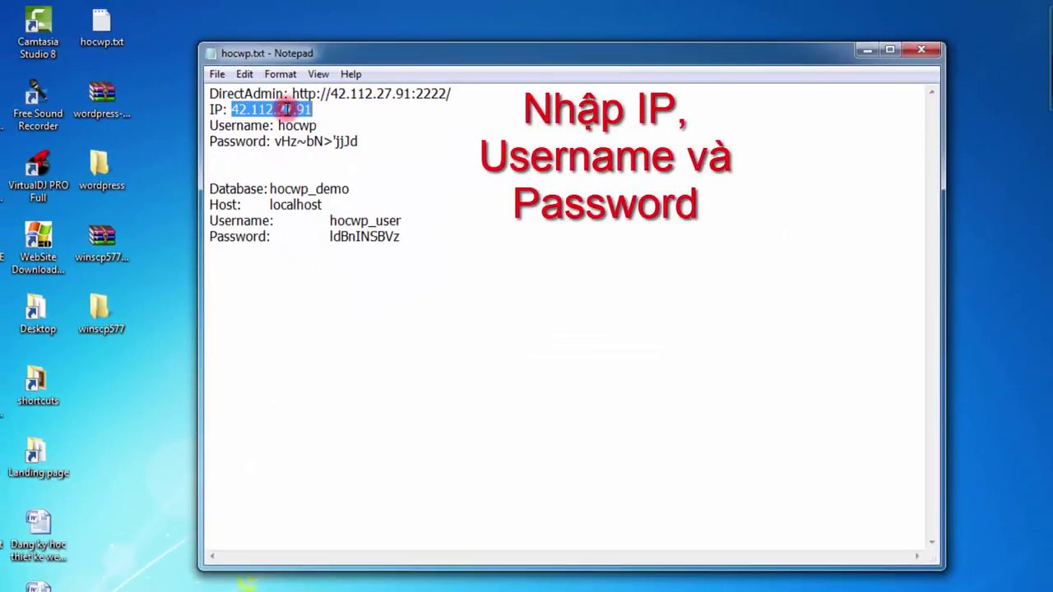
right_click(287, 109)
click(326, 165)
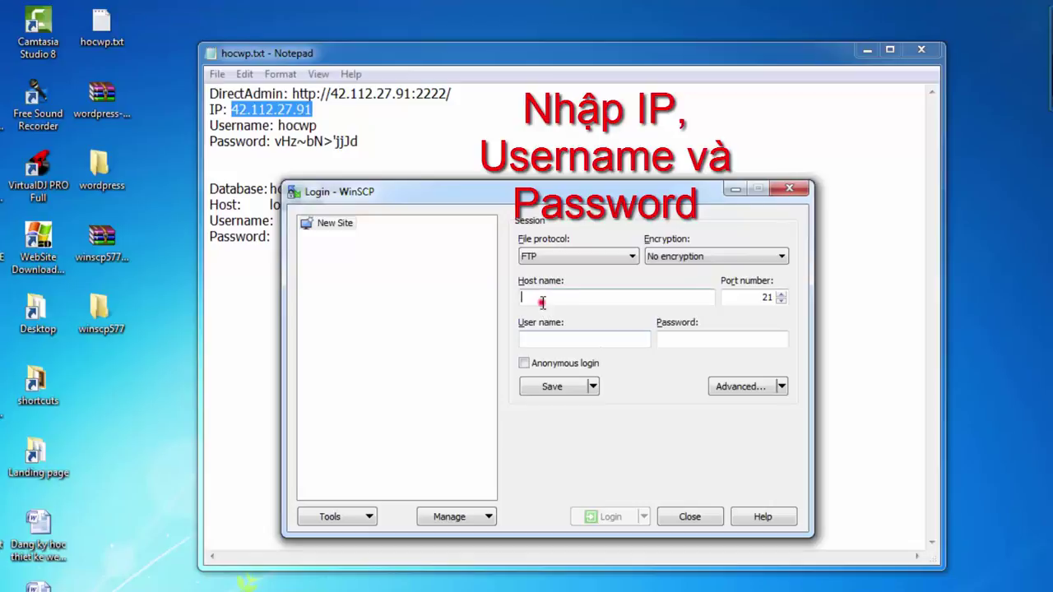
right_click(541, 301)
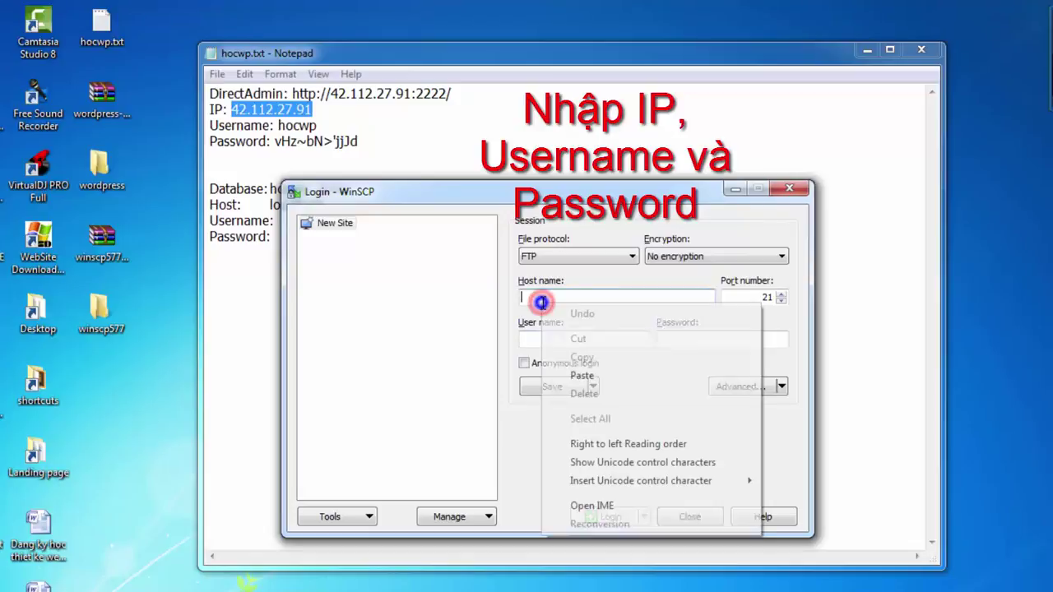
click(597, 376)
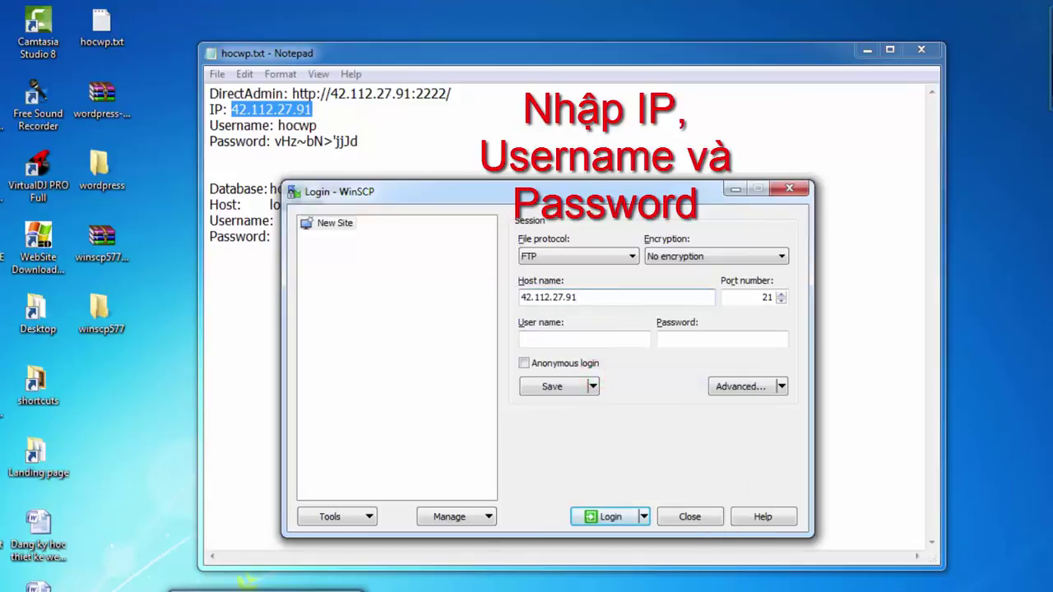
Copy the hosting account's user name from the notes into the User name field.
click(276, 452)
double_click(292, 127)
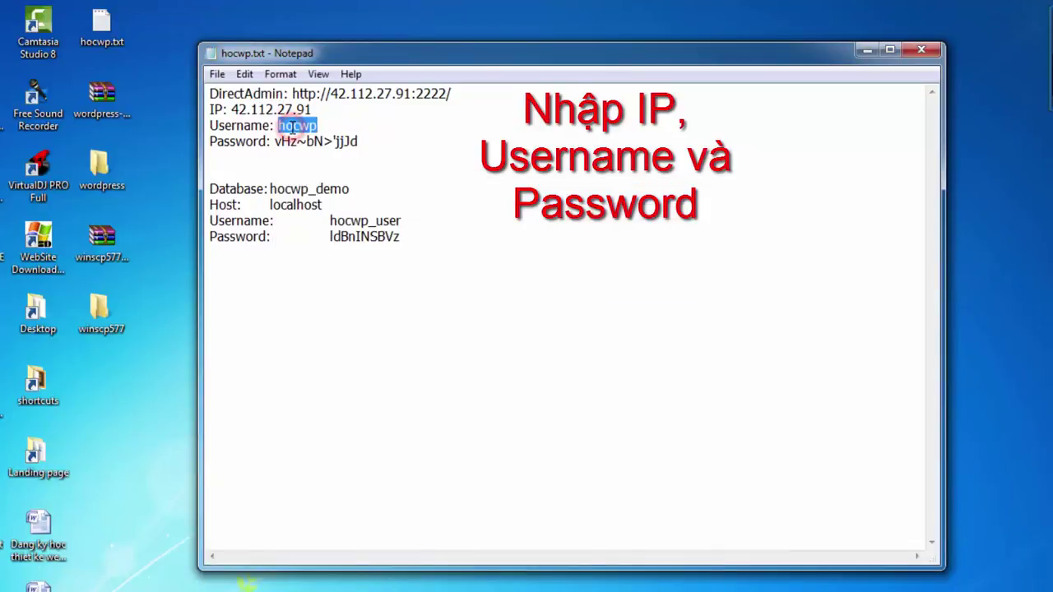
right_click(292, 127)
click(333, 179)
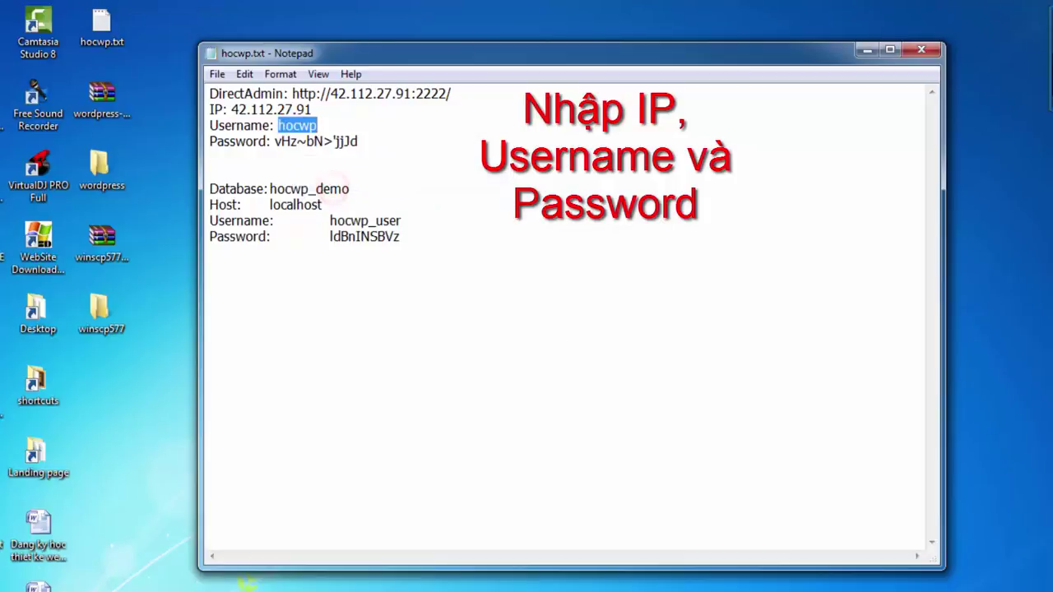
key(alt+Tab)
click(570, 346)
right_click(533, 340)
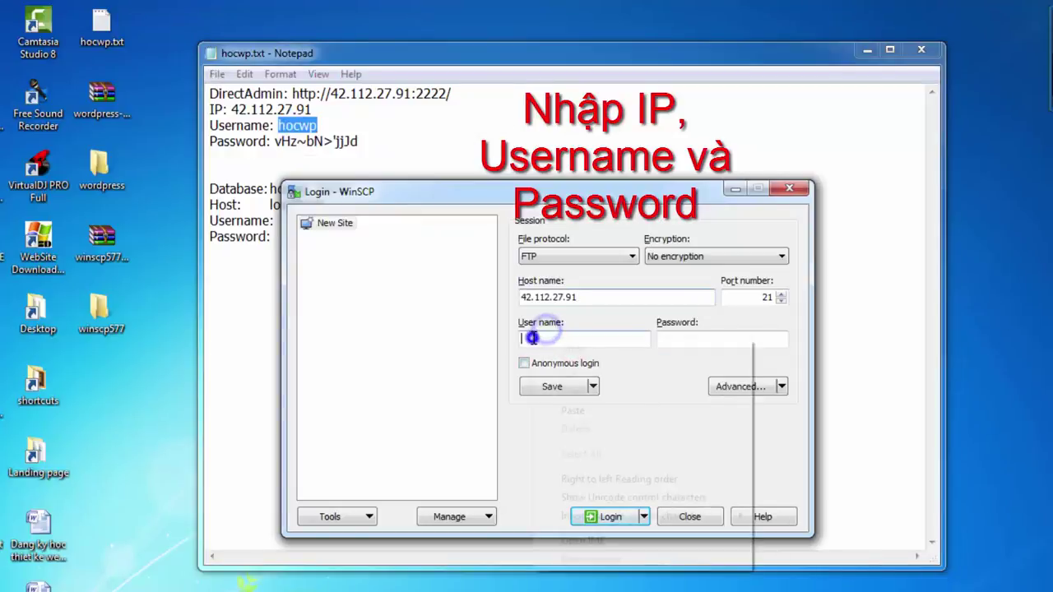
click(569, 411)
Copy the account password from the notes into the Password field.
drag(278, 143, 362, 143)
right_click(339, 145)
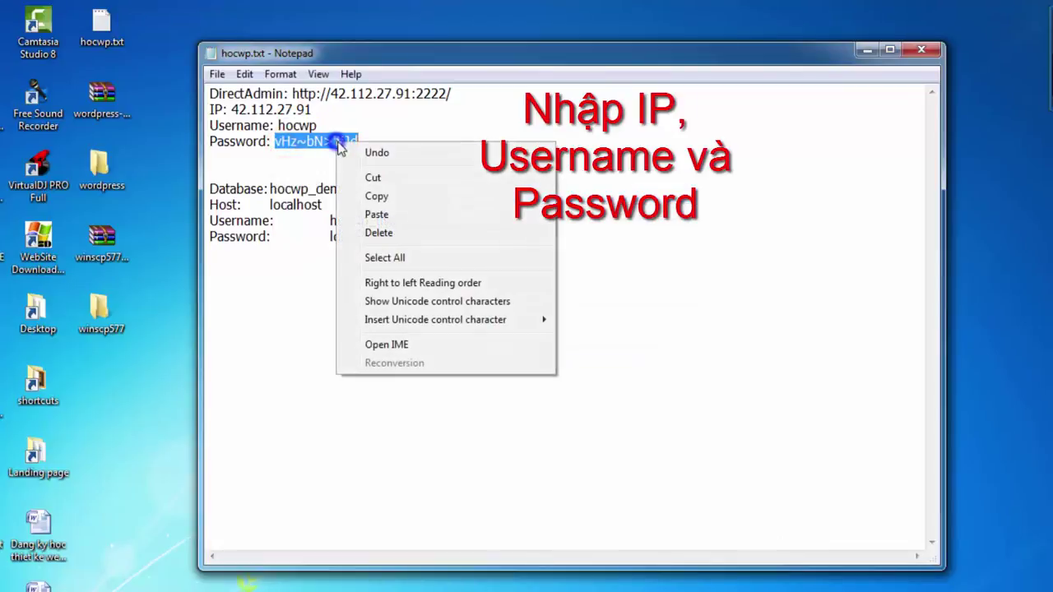
click(372, 193)
key(alt+Tab)
right_click(683, 340)
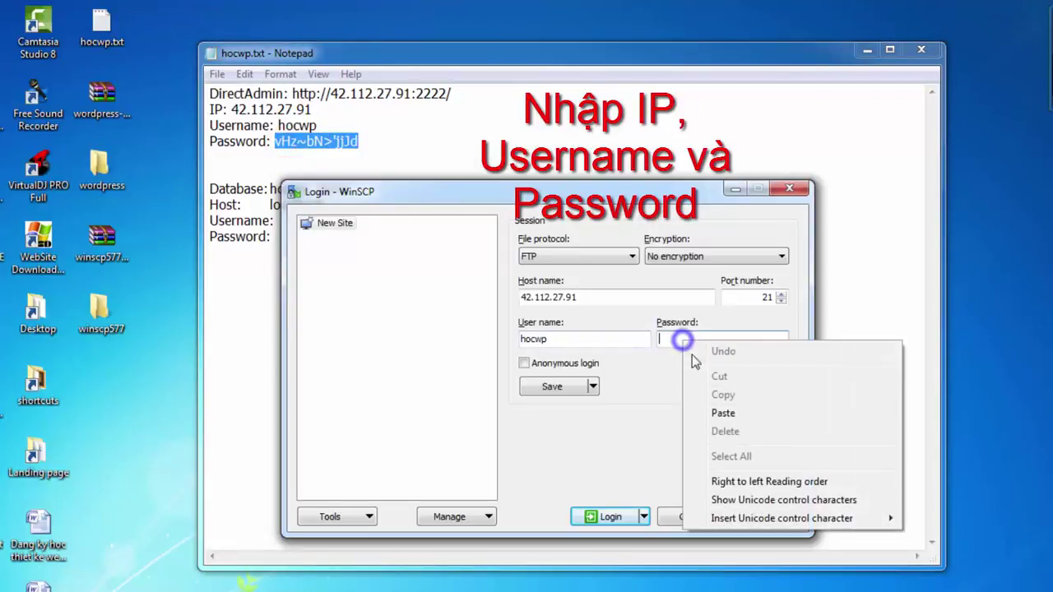
click(721, 406)
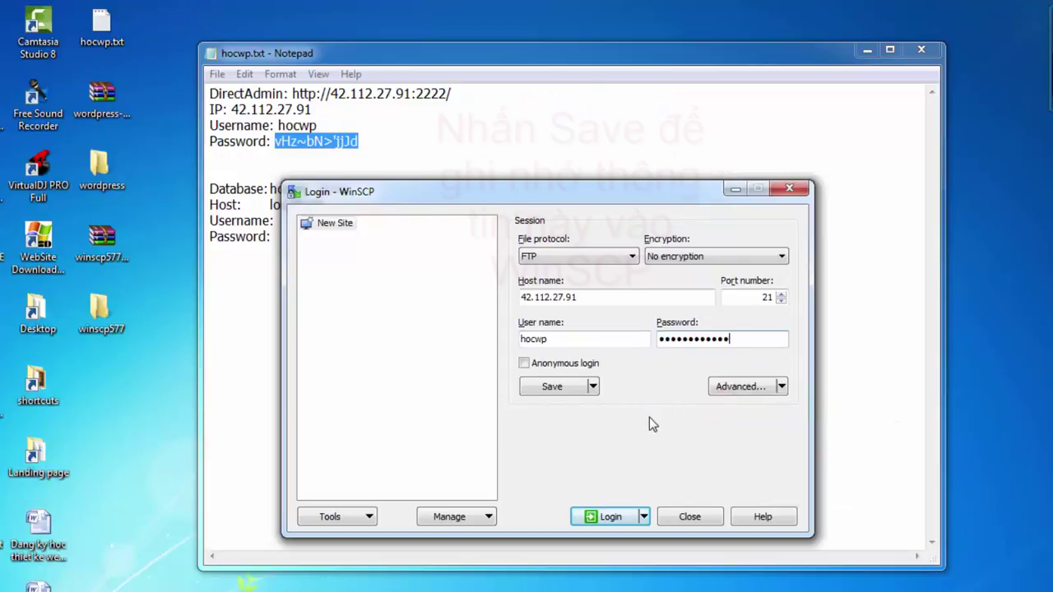
Save the login as a site with its password, then log in to 42.112.27.91.
click(550, 386)
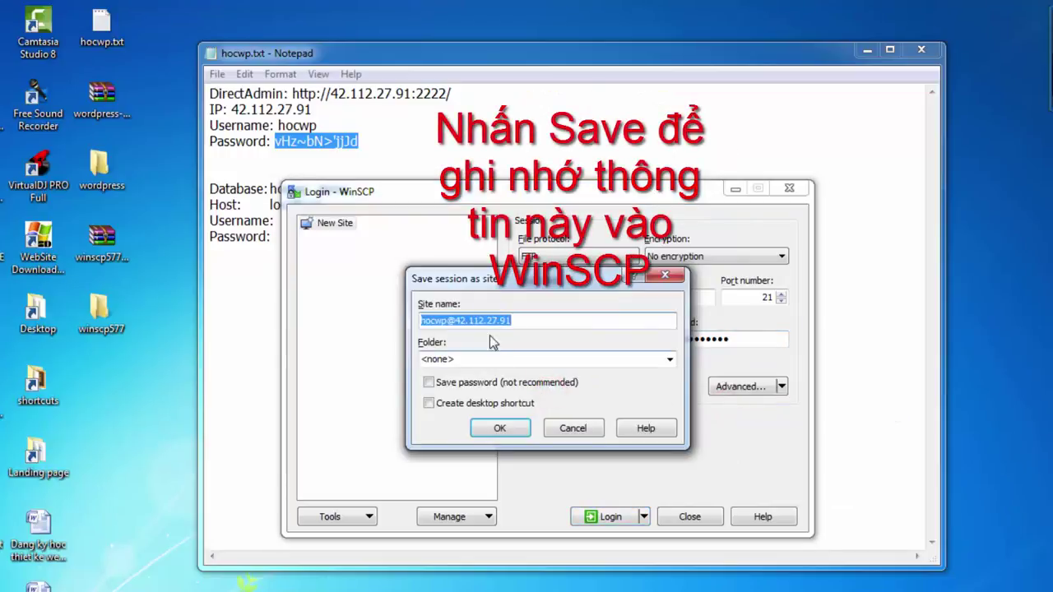
click(429, 382)
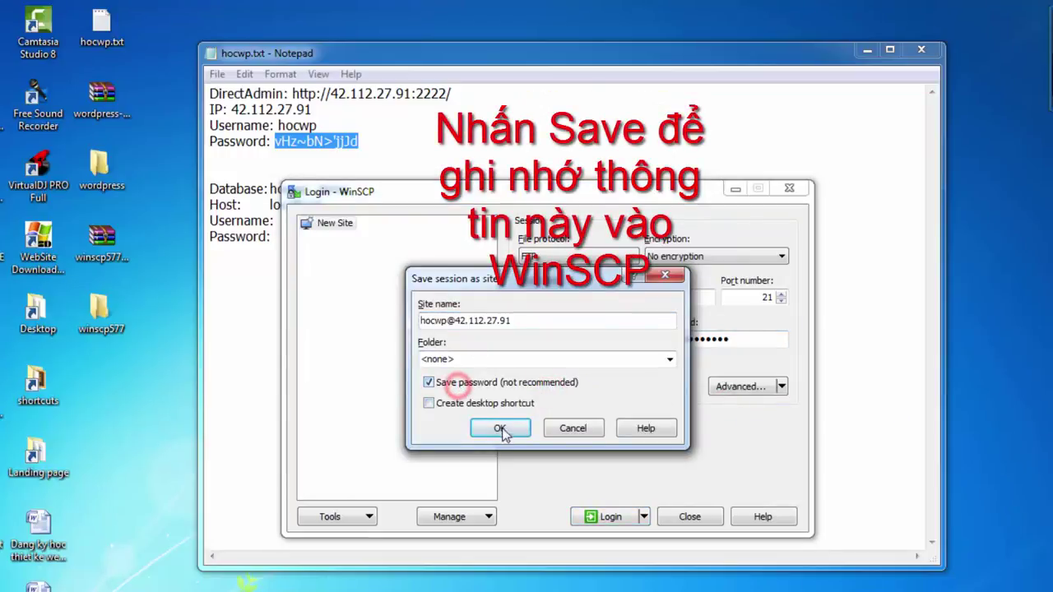
click(500, 427)
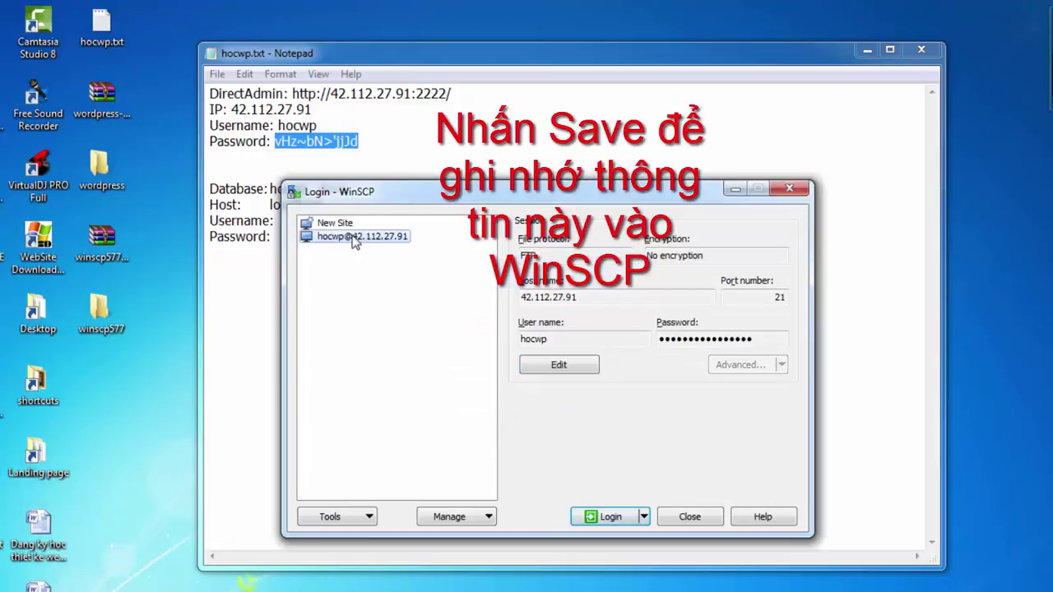
click(610, 516)
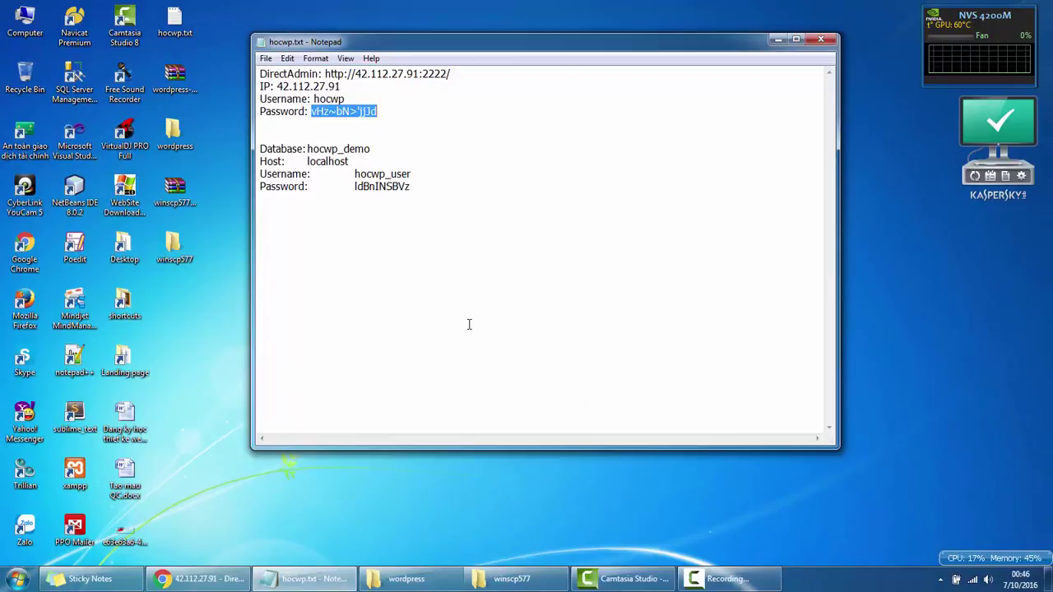
Maximize WinSCP and open /domains/hocwordpress.com/public_html on the server.
click(325, 579)
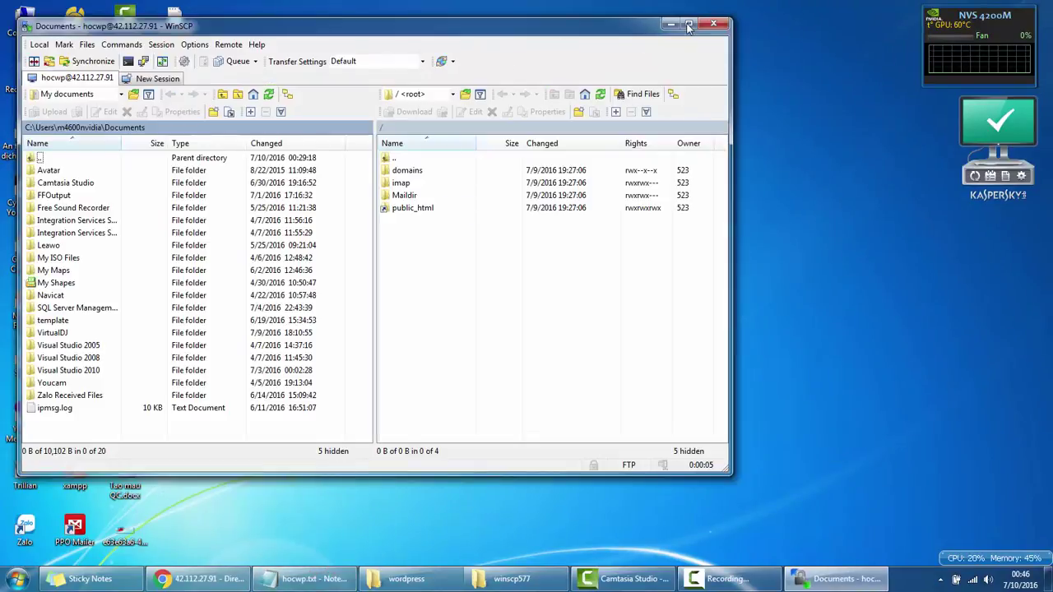
click(688, 25)
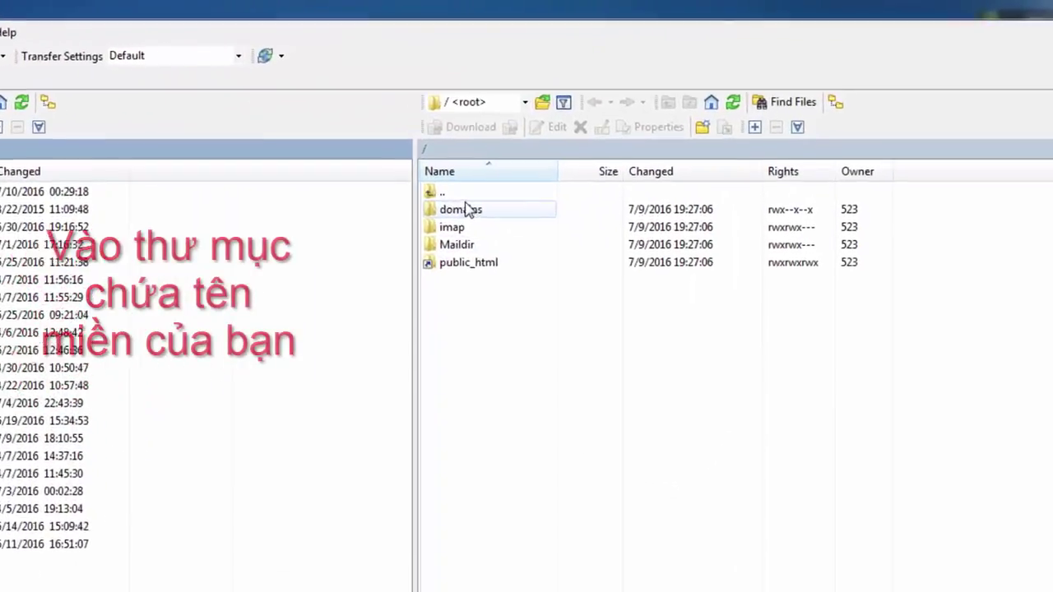
click(393, 258)
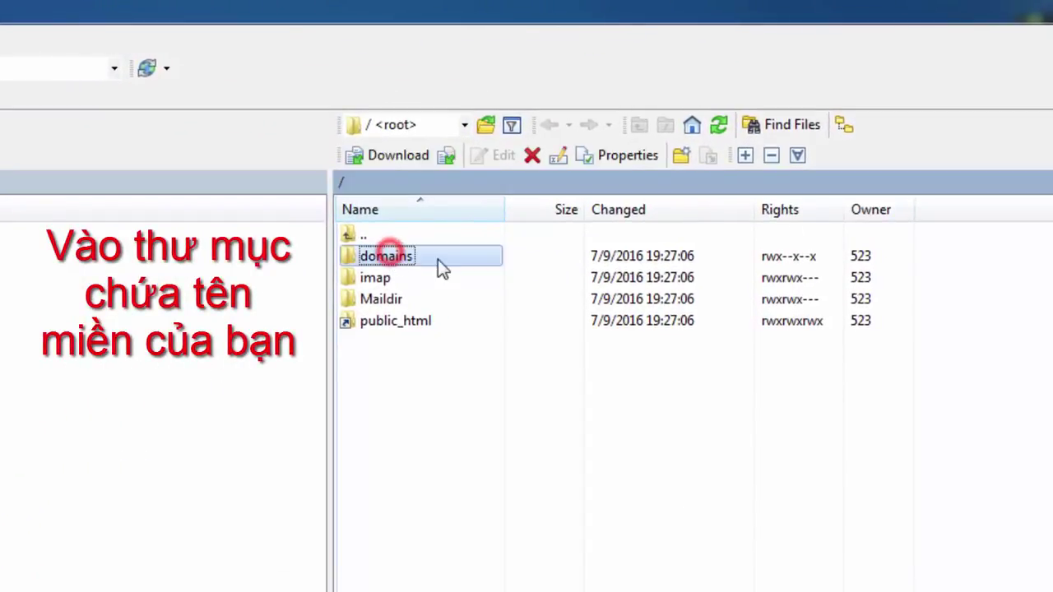
double_click(408, 267)
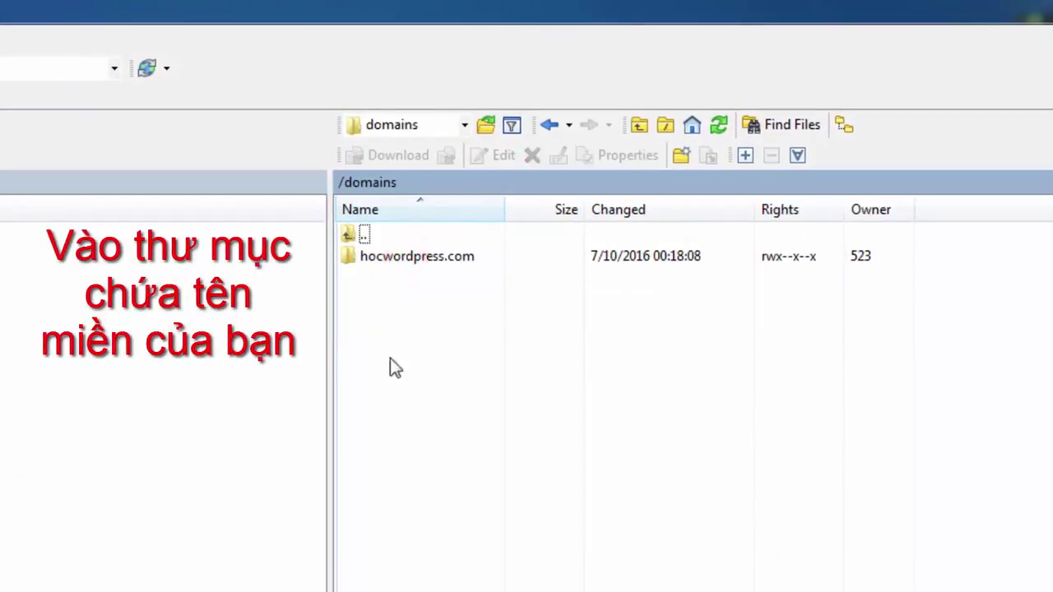
double_click(400, 261)
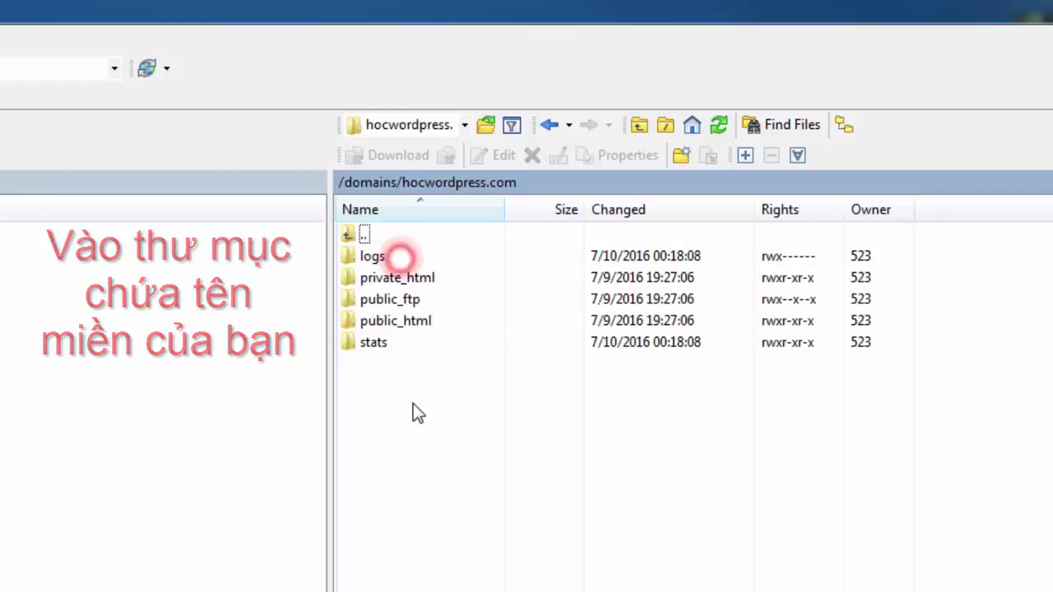
click(424, 322)
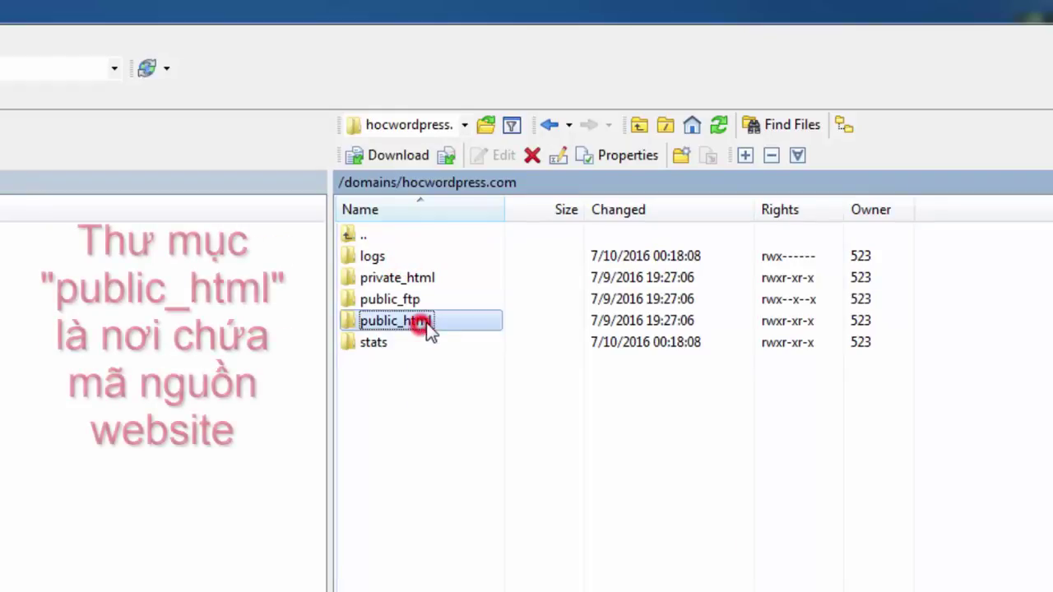
drag(898, 322, 370, 314)
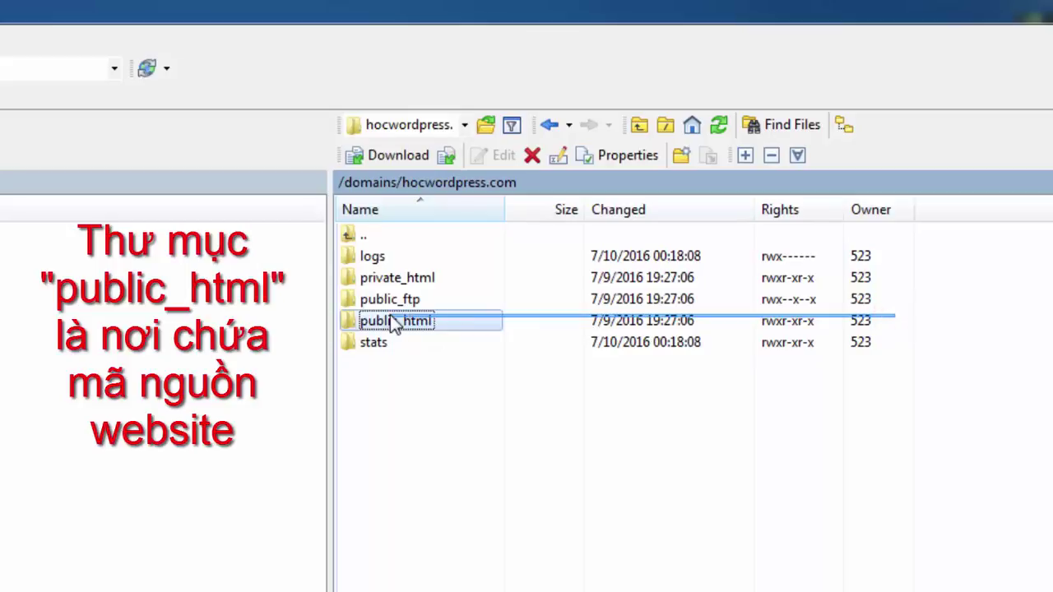
double_click(421, 320)
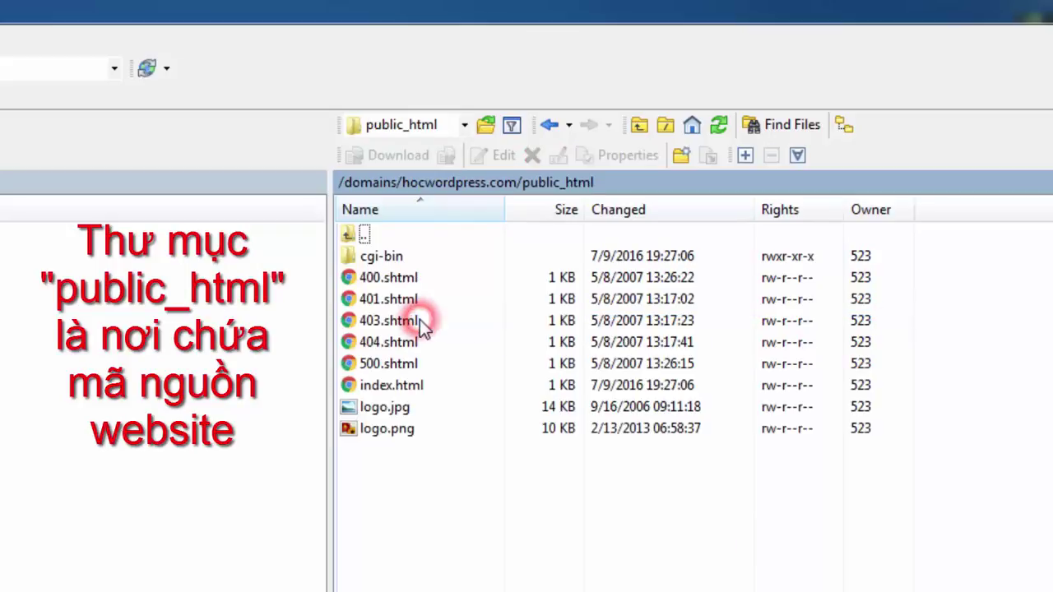
Delete the 8 default files in public_html, leaving only cgi-bin.
drag(354, 466, 525, 274)
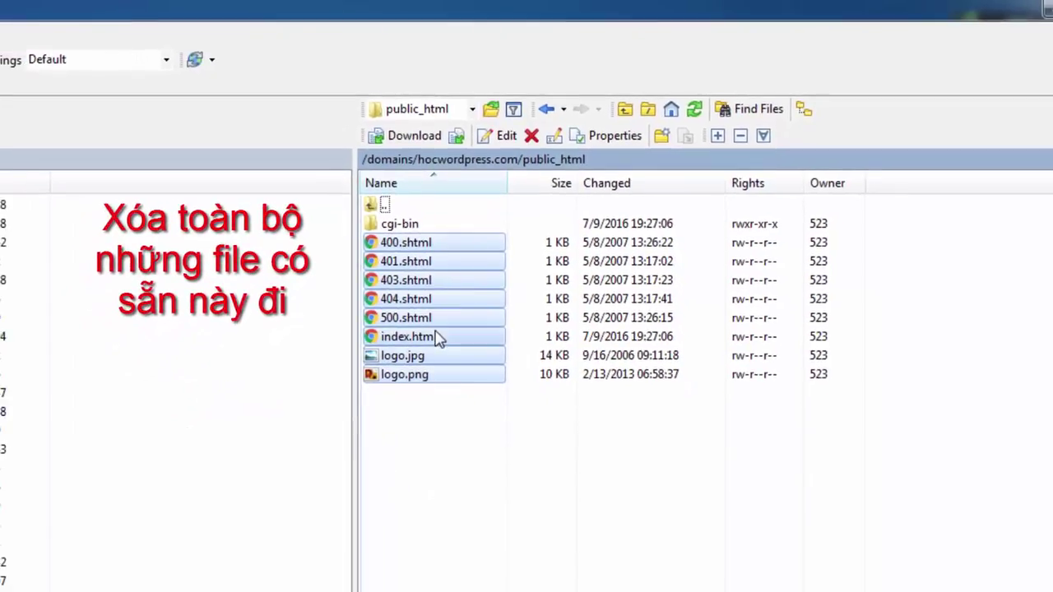
right_click(434, 332)
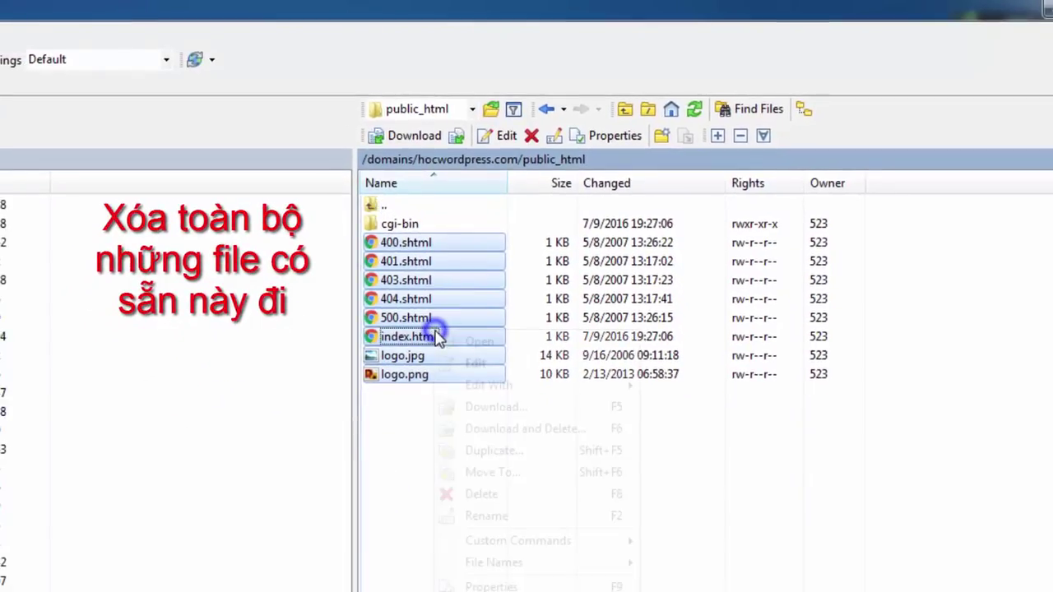
click(496, 498)
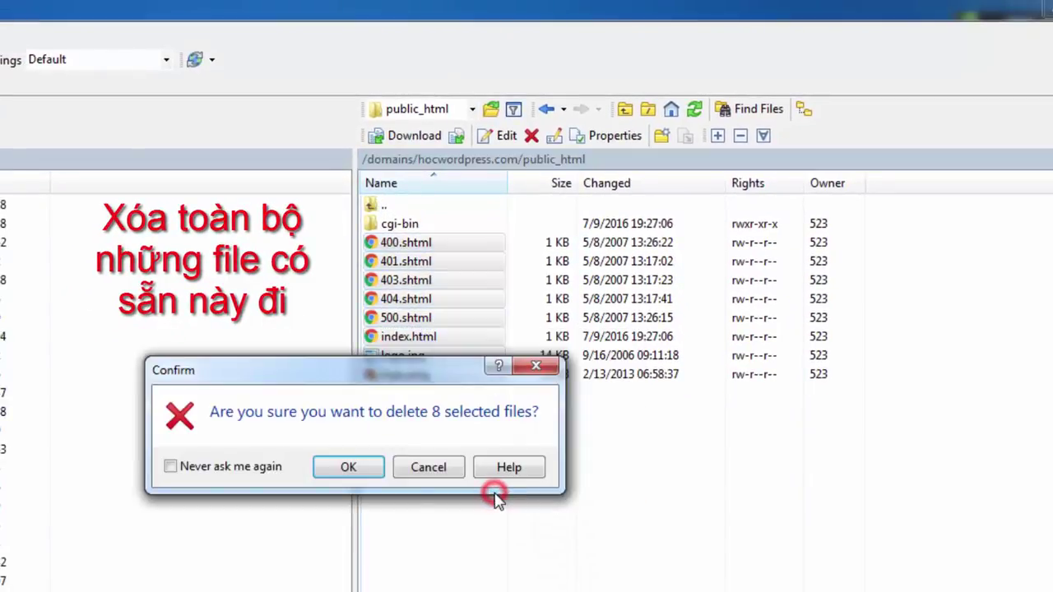
click(346, 466)
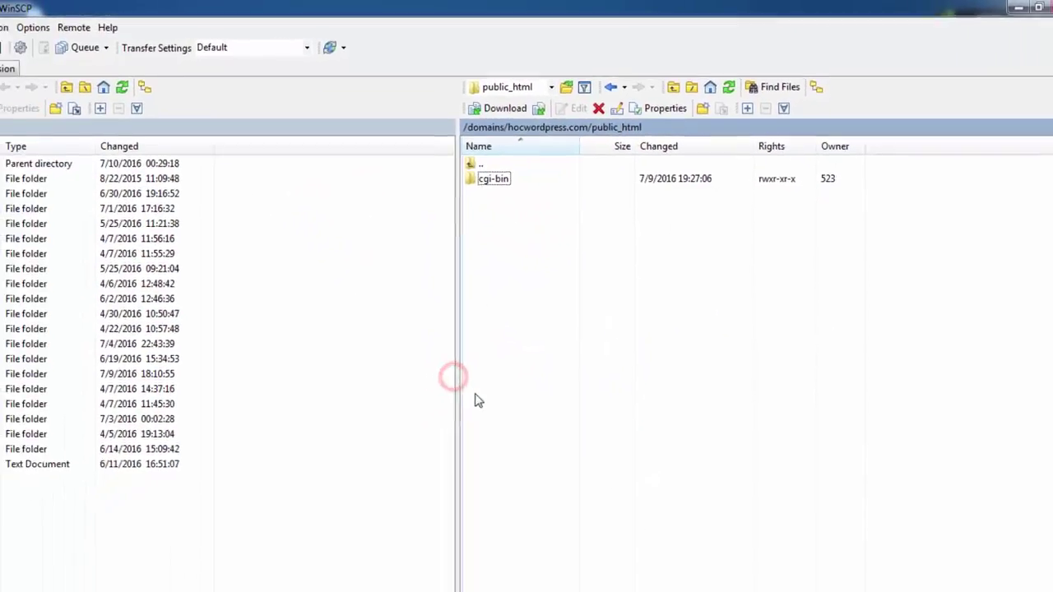
Drag all 19 items from the local wordpress folder onto the remote public_html panel.
click(847, 578)
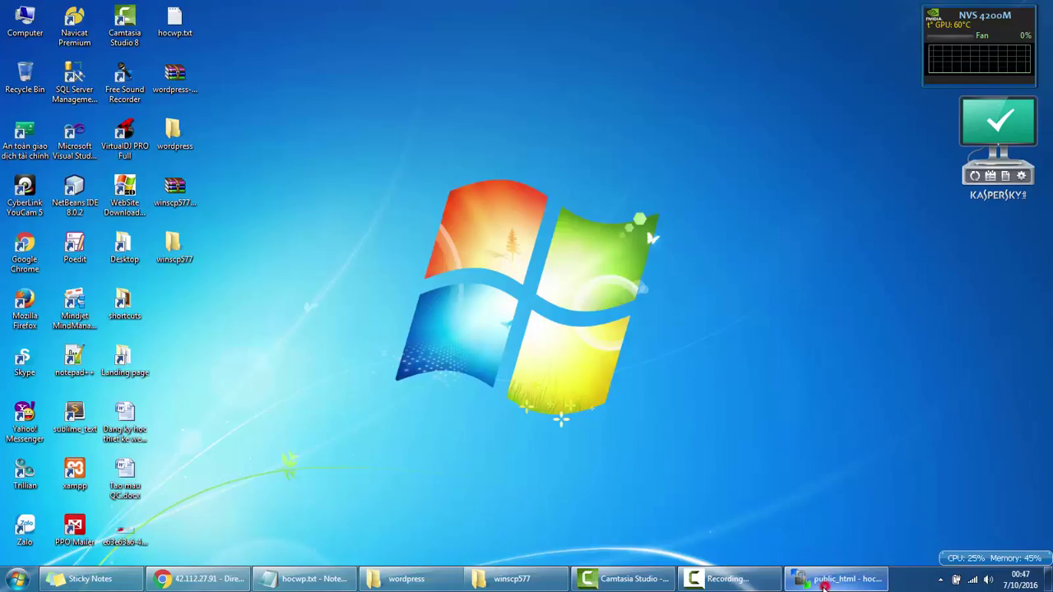
double_click(174, 134)
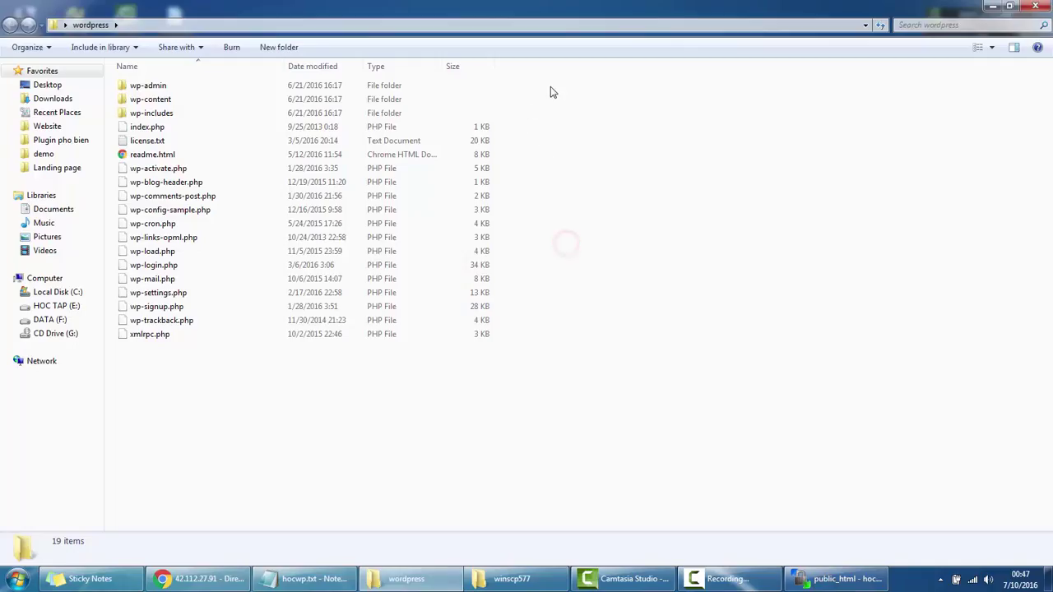
drag(550, 87, 172, 362)
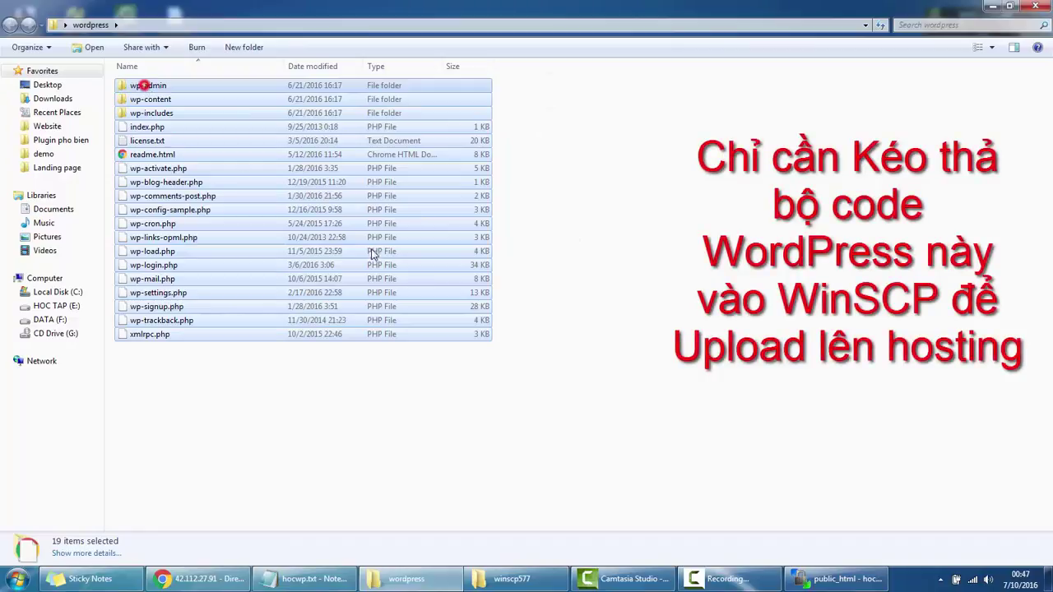
drag(144, 85, 632, 250)
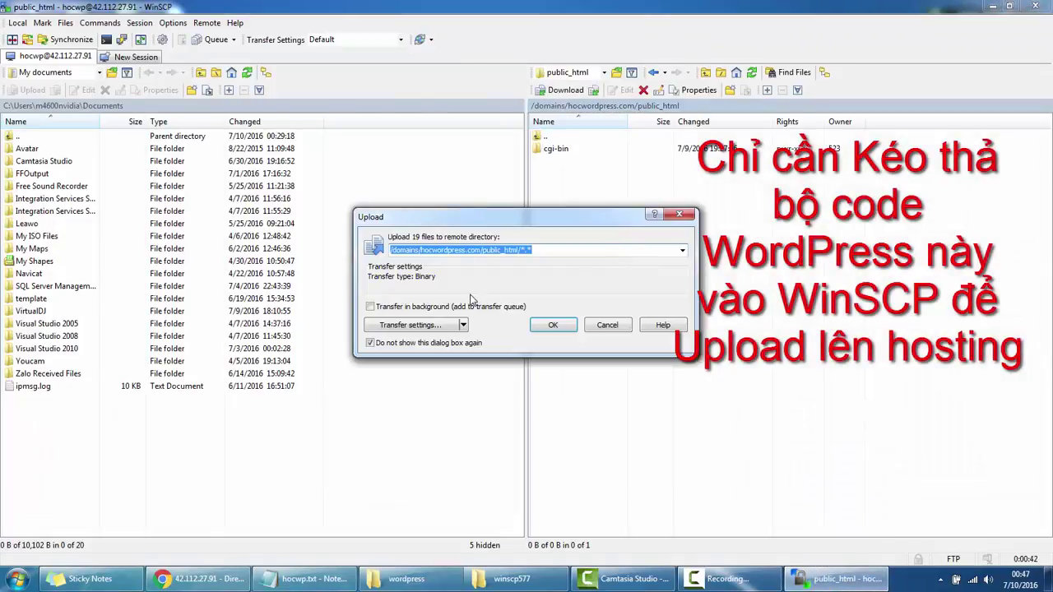
Confirm the 19-file upload, reconnect after the lost connection, and check the uploaded WordPress files.
click(542, 326)
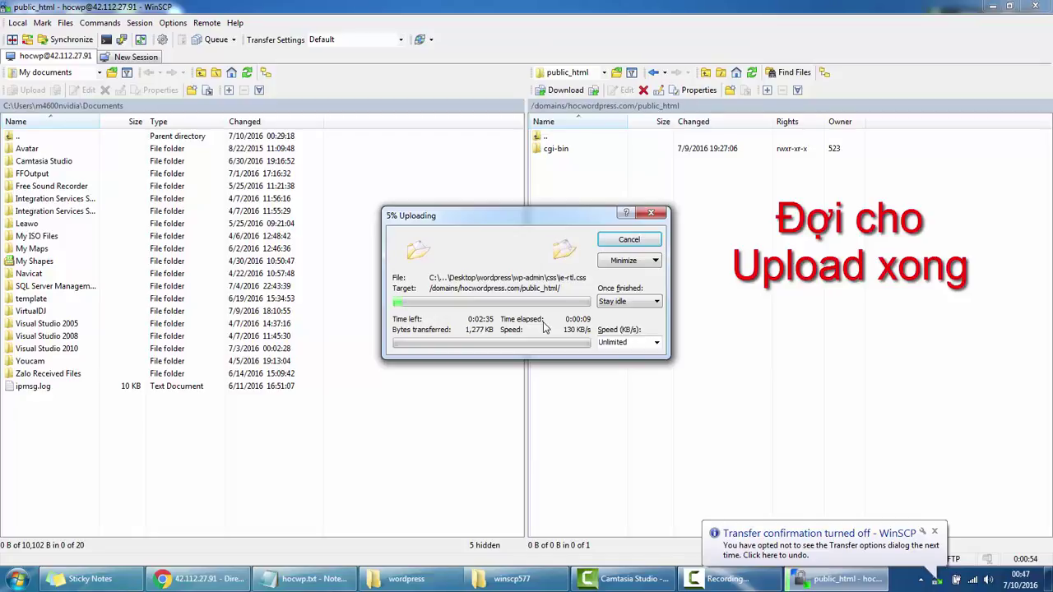
click(935, 533)
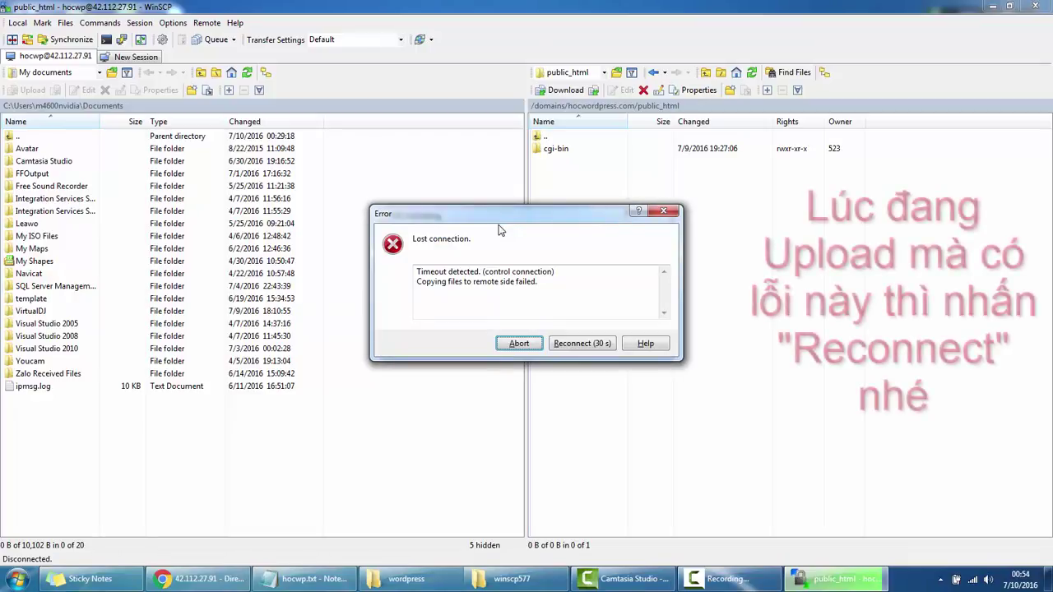
click(583, 342)
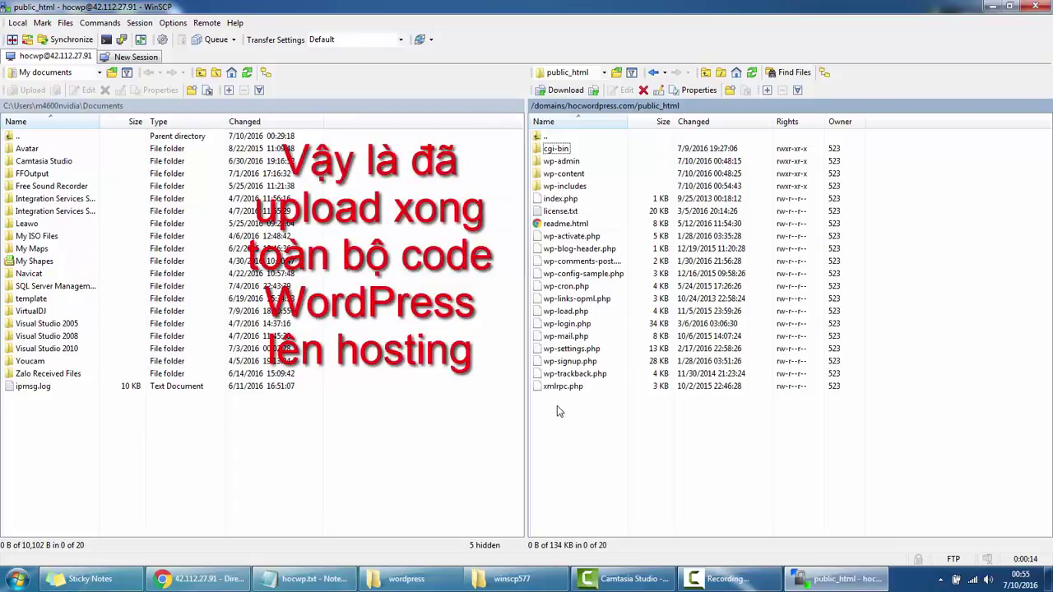
drag(549, 421, 760, 143)
click(580, 458)
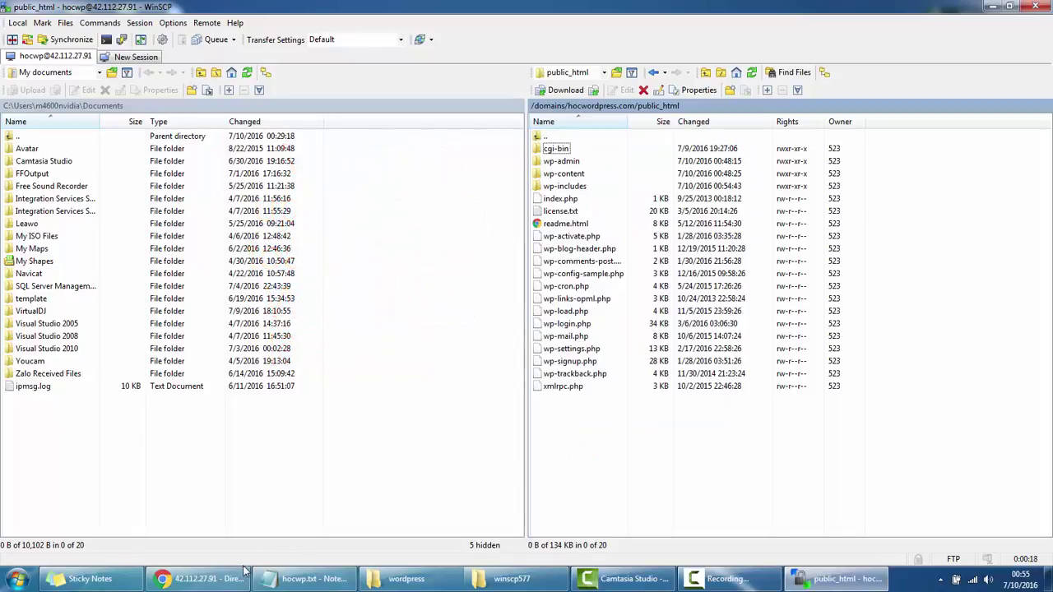
Browse to hocwordpress.com in Chrome to reach the WordPress setup language page.
click(217, 580)
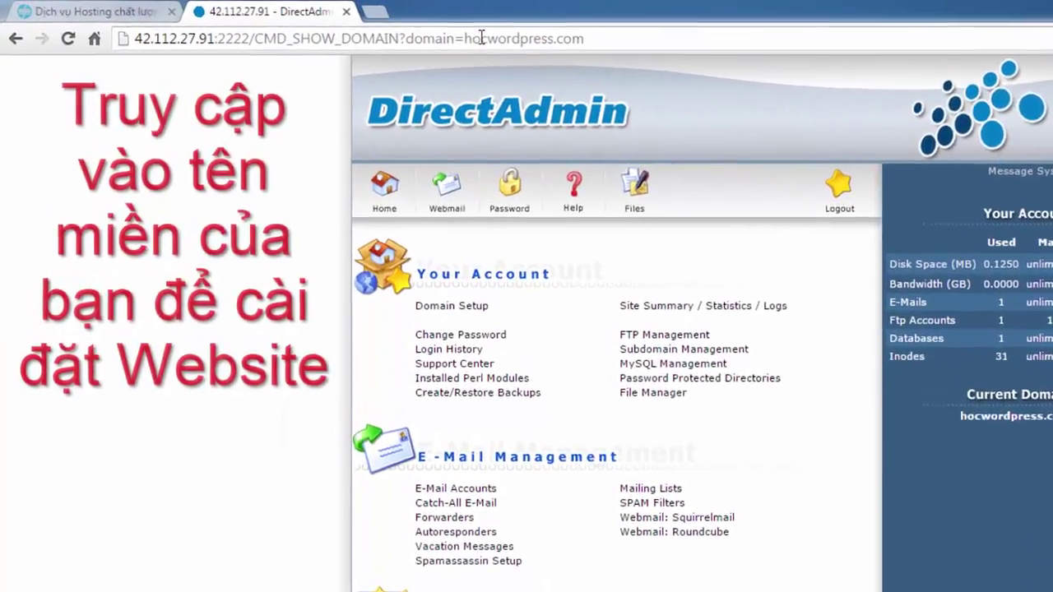
click(350, 27)
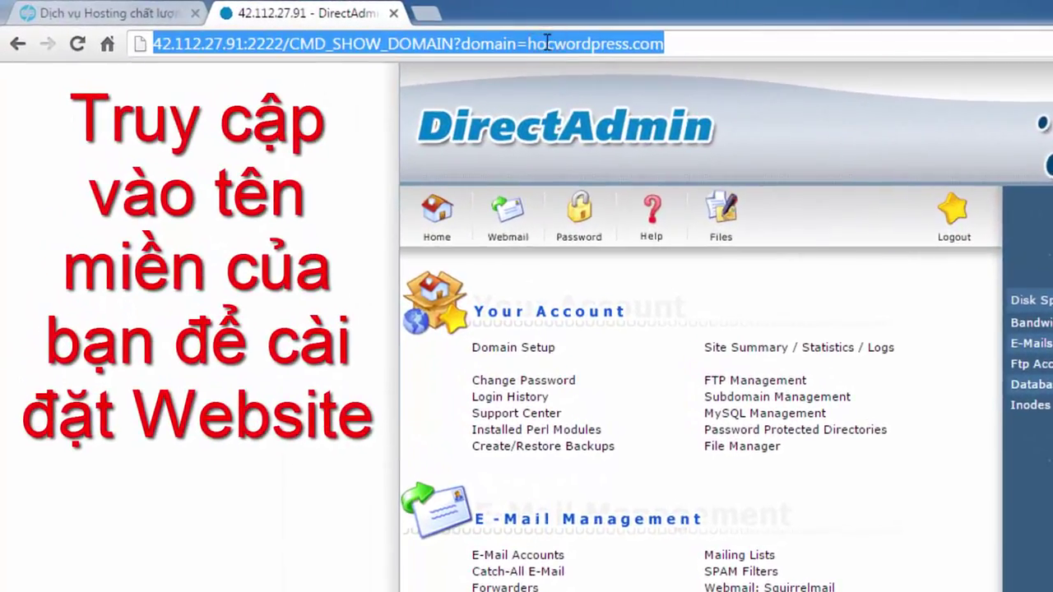
text(hoc)
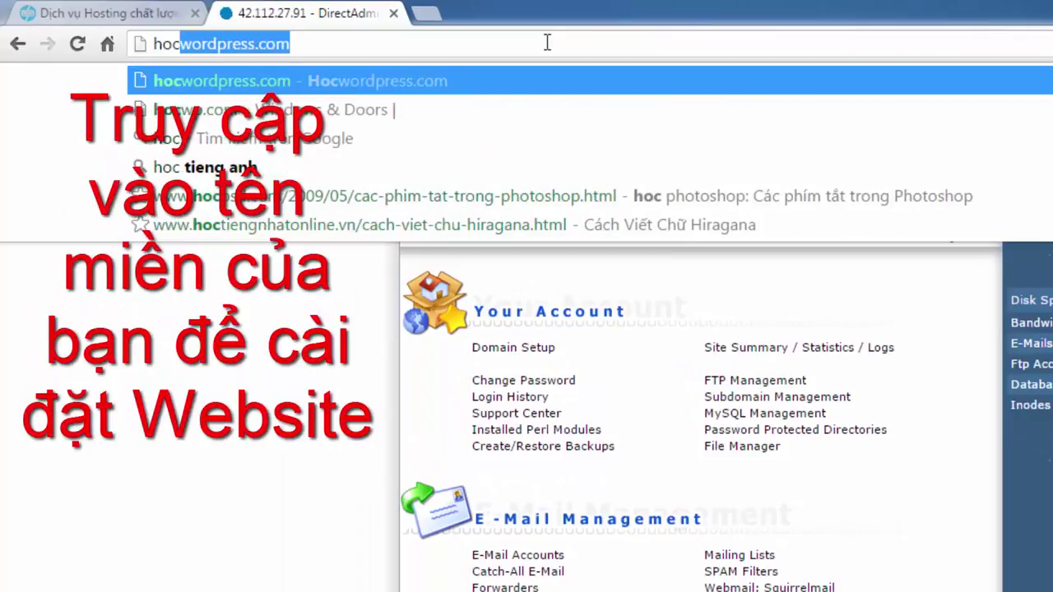
text(wordpress.co)
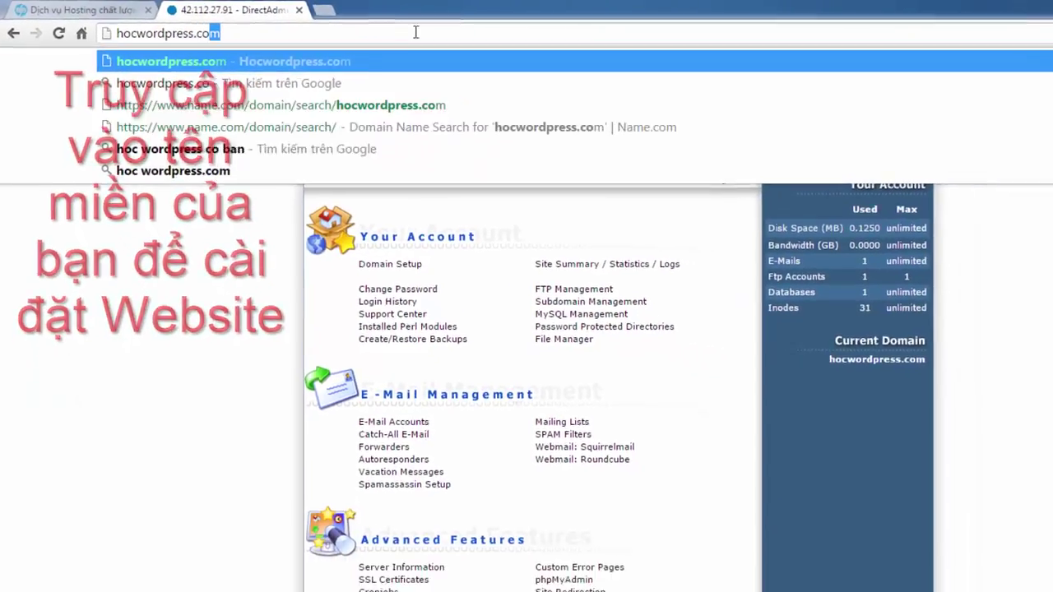
key(Return)
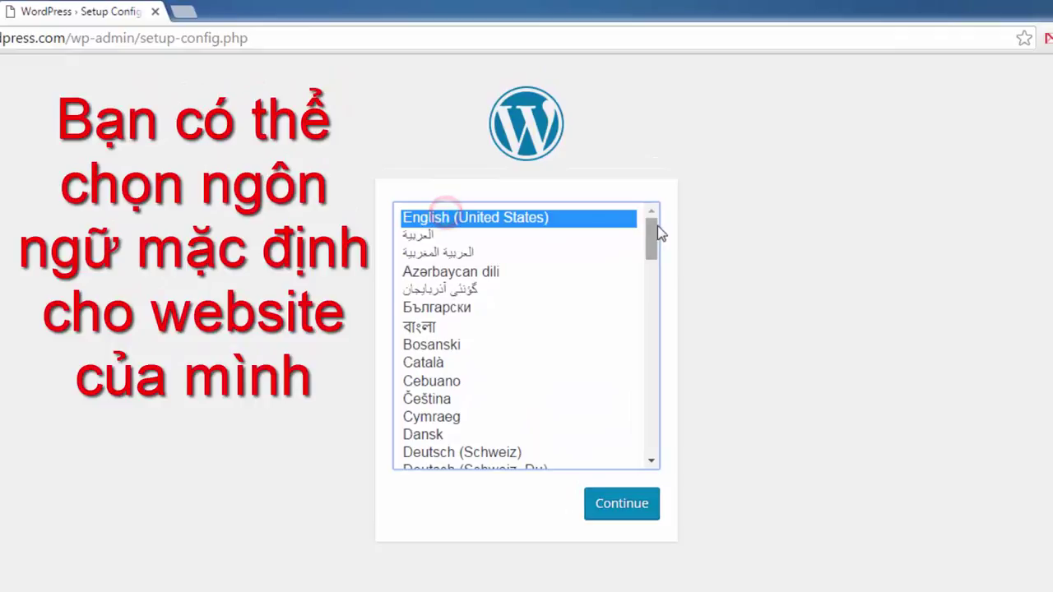
Keep English (United States) as the setup language and move on to the database form.
drag(657, 241, 659, 369)
drag(658, 421, 657, 450)
click(500, 414)
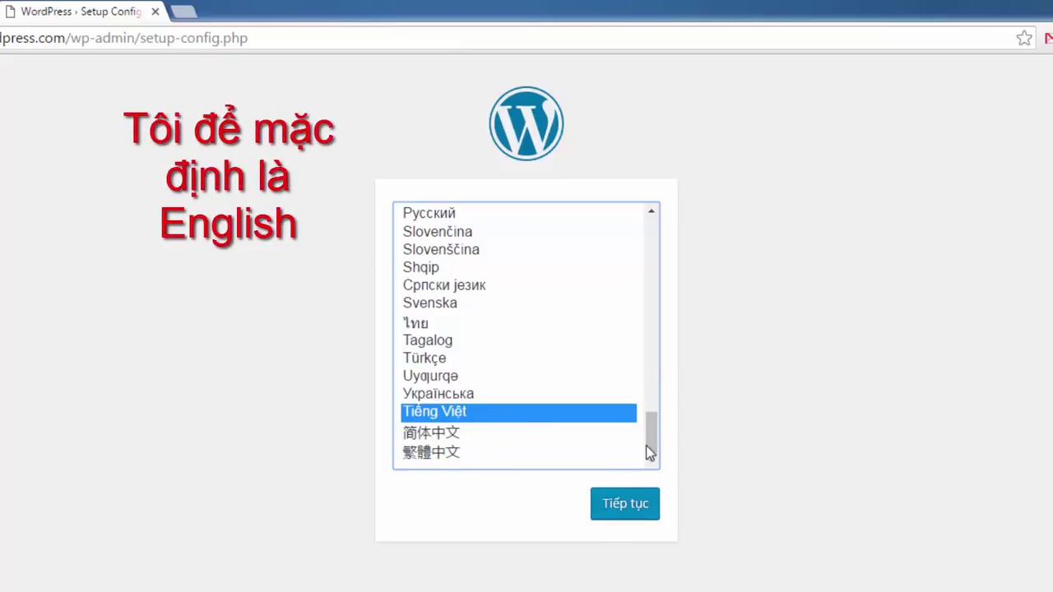
drag(650, 444, 661, 241)
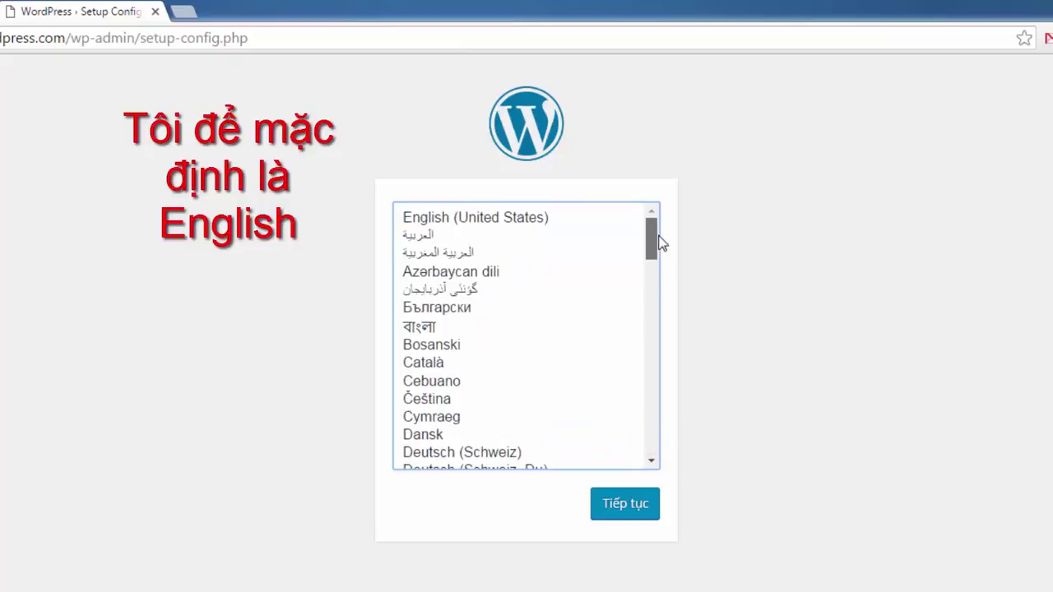
click(536, 220)
click(614, 505)
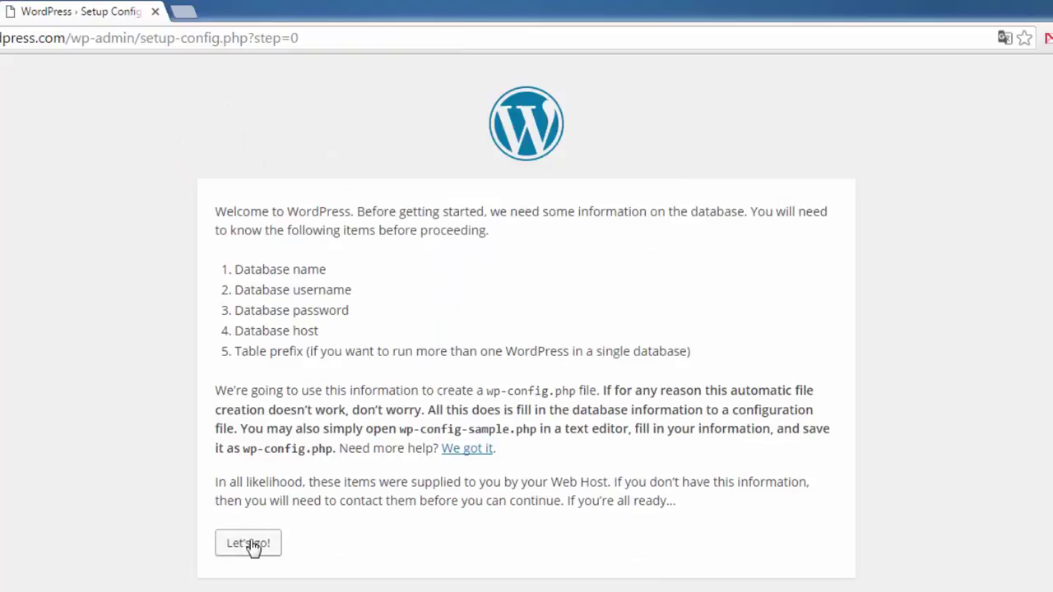
click(249, 544)
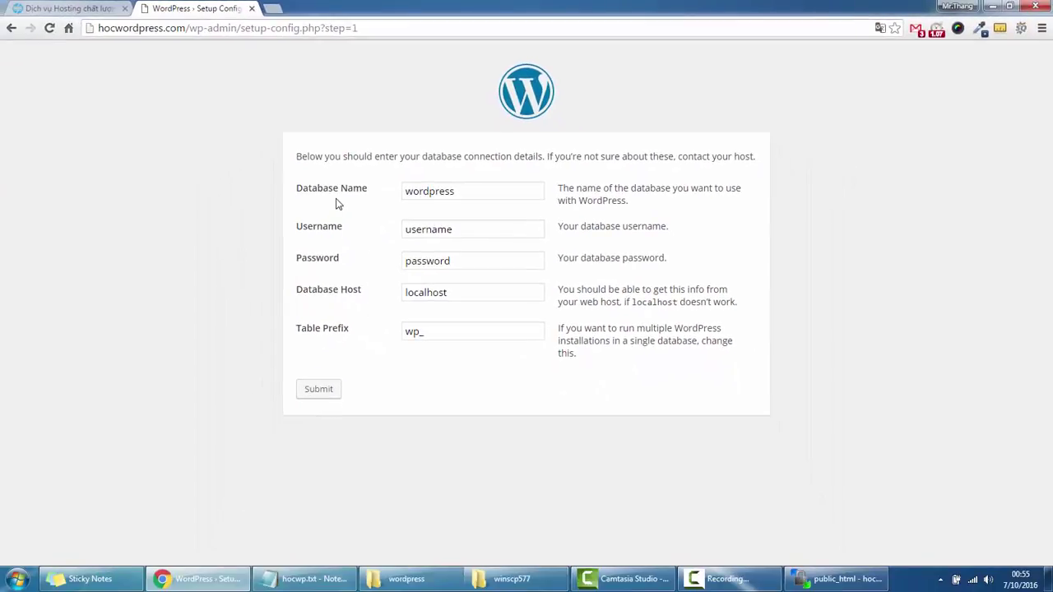
Replace the default database name with hocwp_demo copied from the notes.
drag(297, 189, 366, 194)
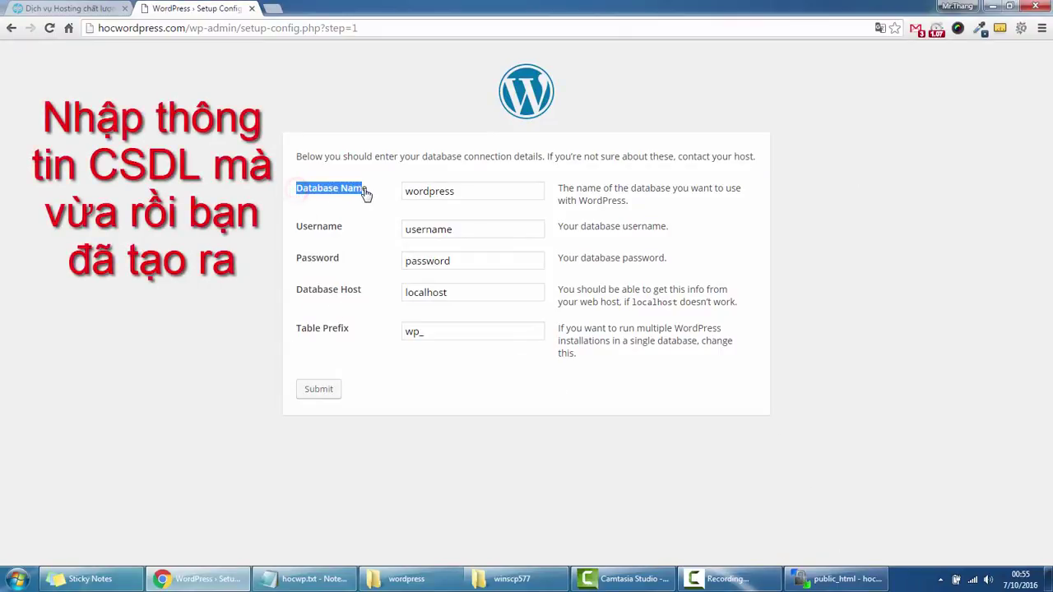
click(303, 578)
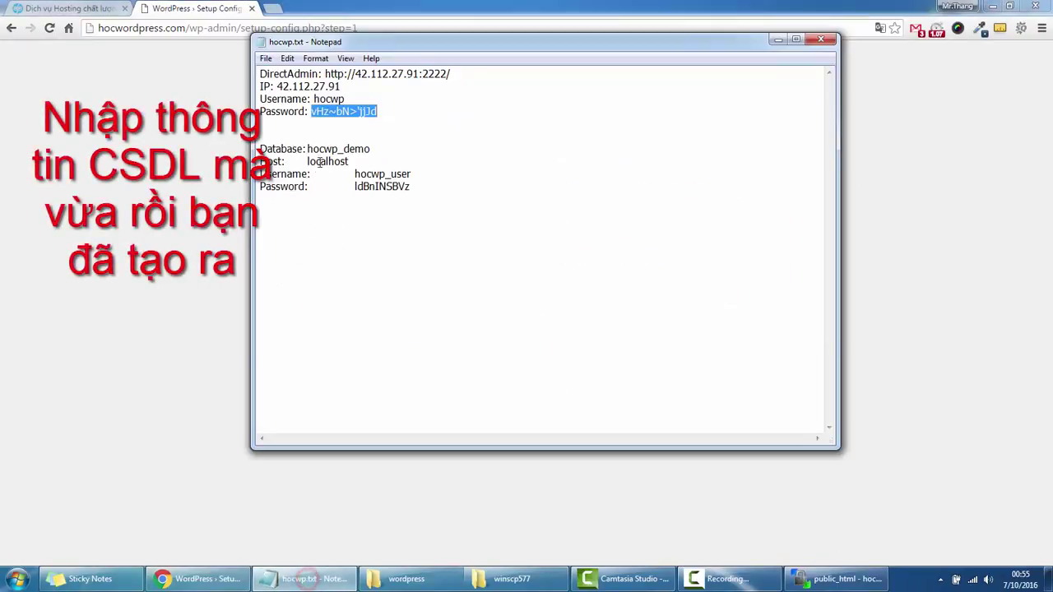
double_click(324, 149)
right_click(324, 149)
click(354, 191)
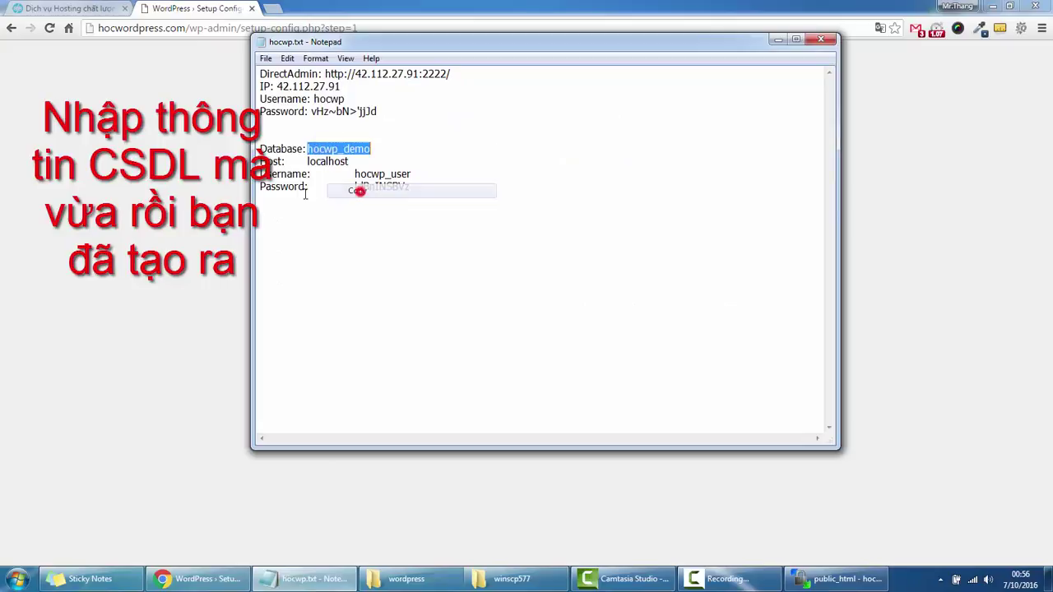
key(alt+Tab)
double_click(435, 196)
right_click(433, 197)
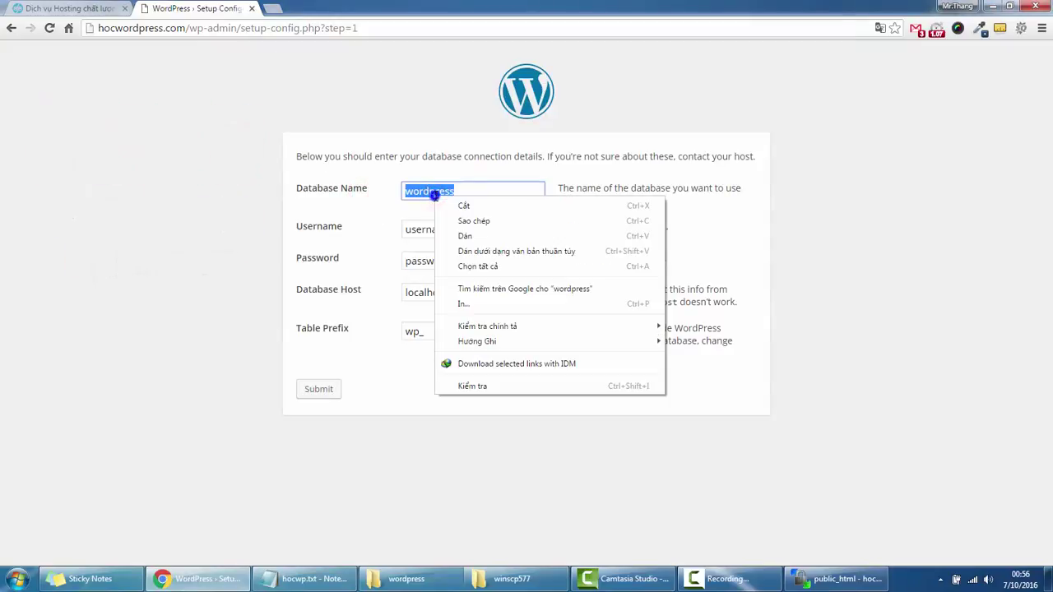
click(470, 236)
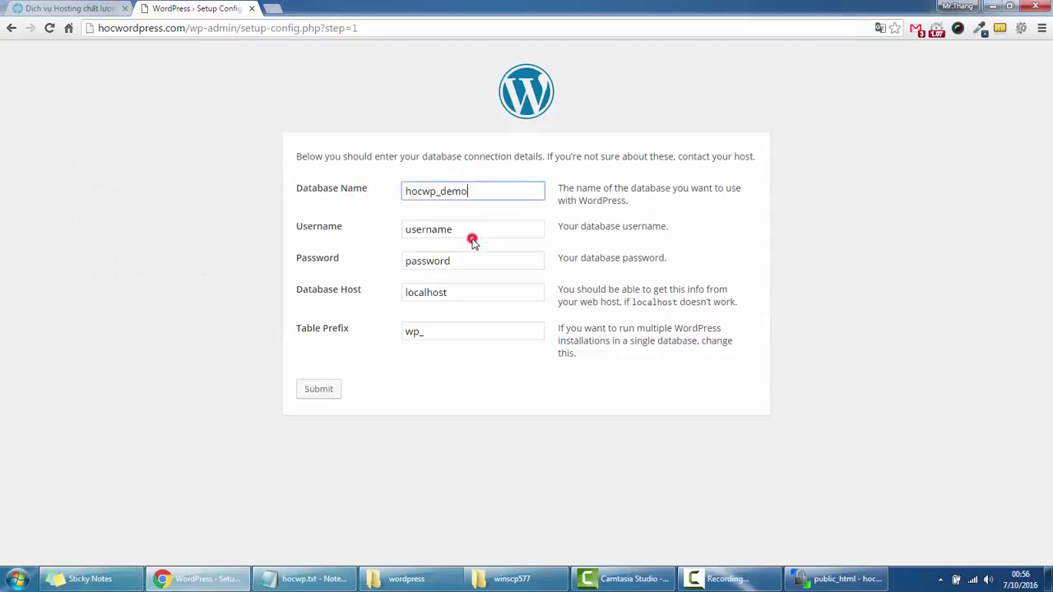
Fill in the database username and password copied from the notes.
click(322, 578)
double_click(371, 174)
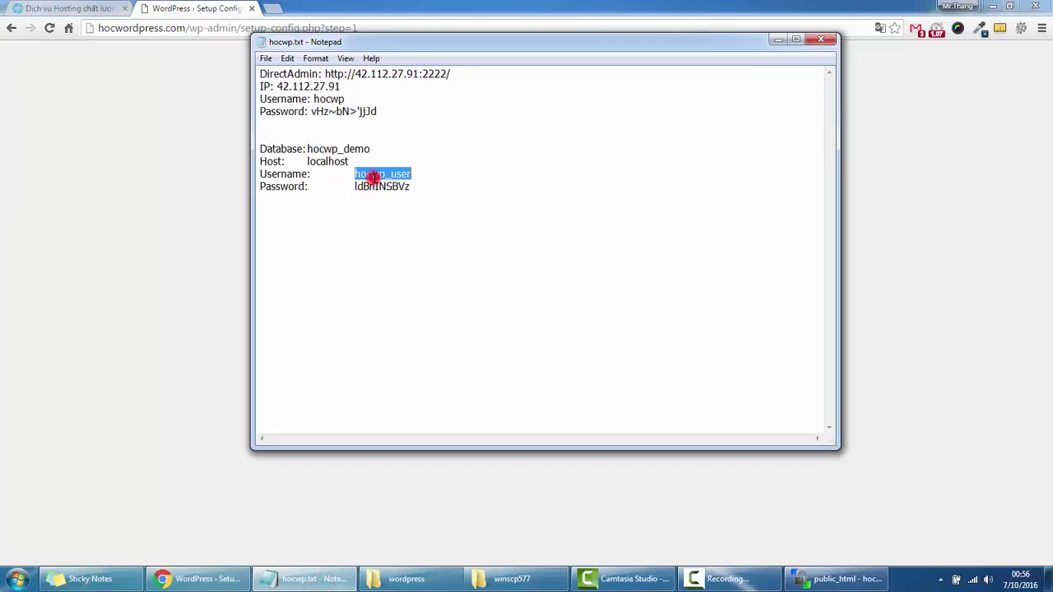
click(173, 244)
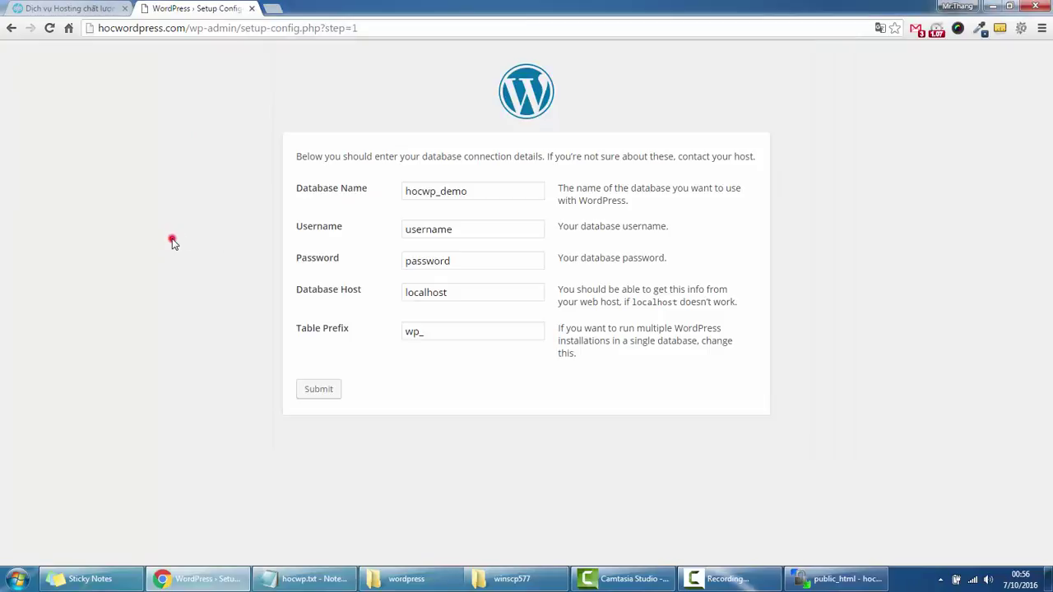
double_click(437, 229)
key(ctrl+v)
click(312, 578)
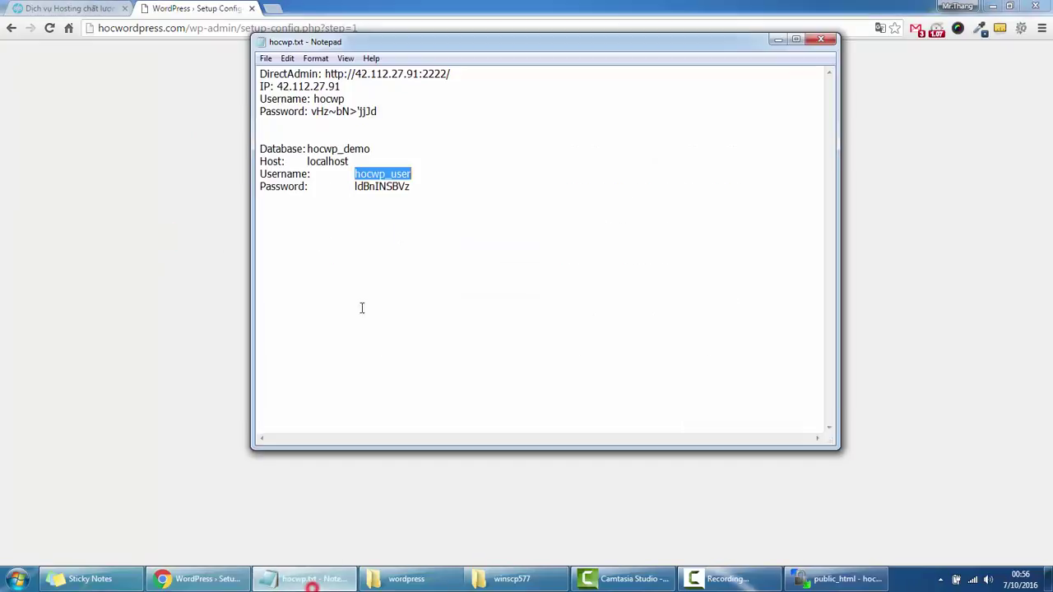
double_click(377, 186)
click(171, 335)
double_click(437, 261)
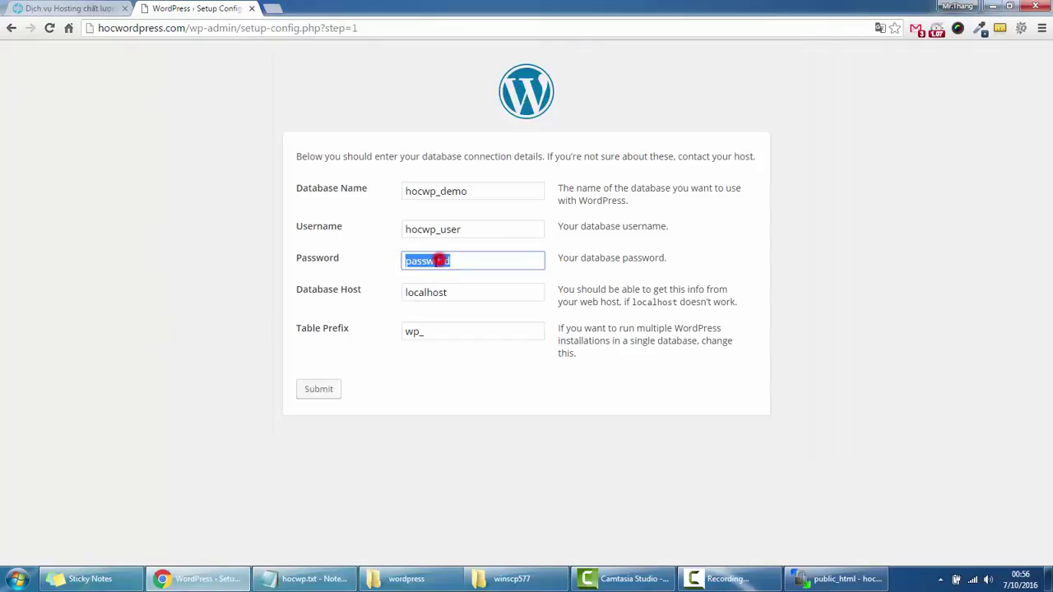
key(ctrl+v)
Change the table prefix to hwp_ and submit the database details.
double_click(417, 331)
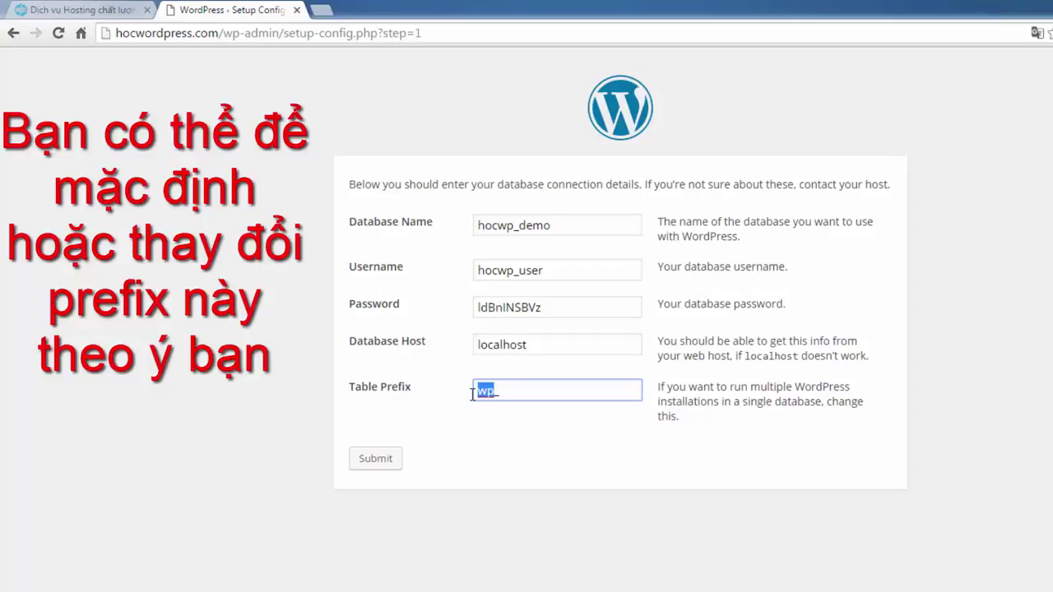
text(hp_)
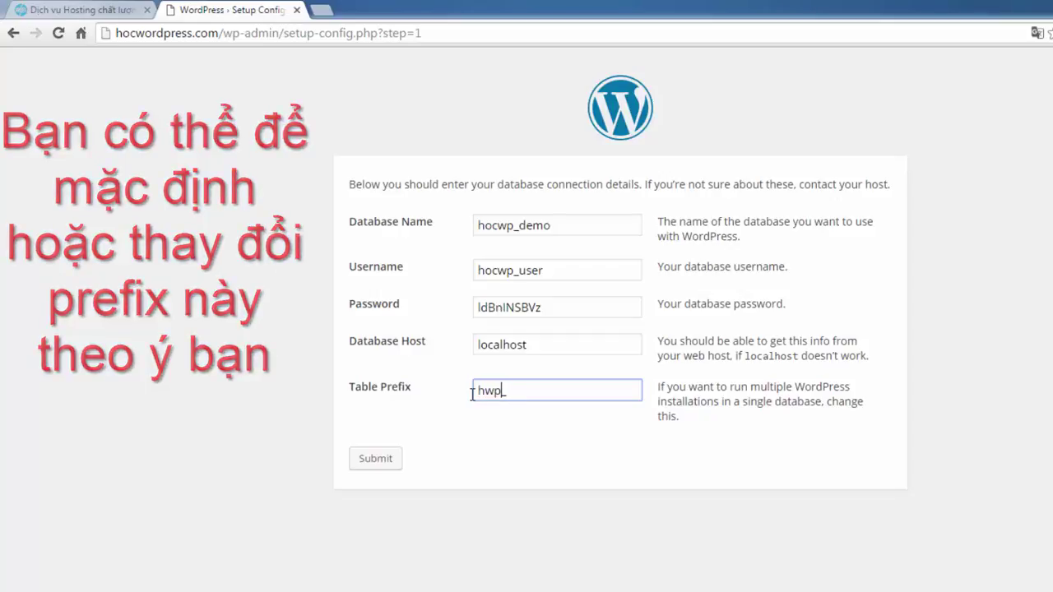
drag(488, 390, 454, 388)
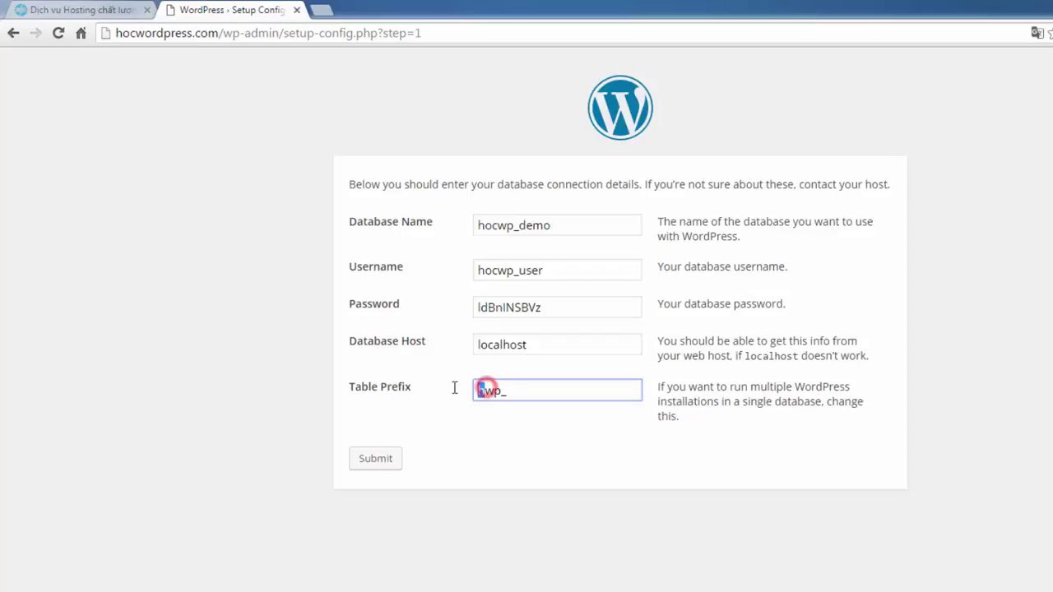
click(453, 415)
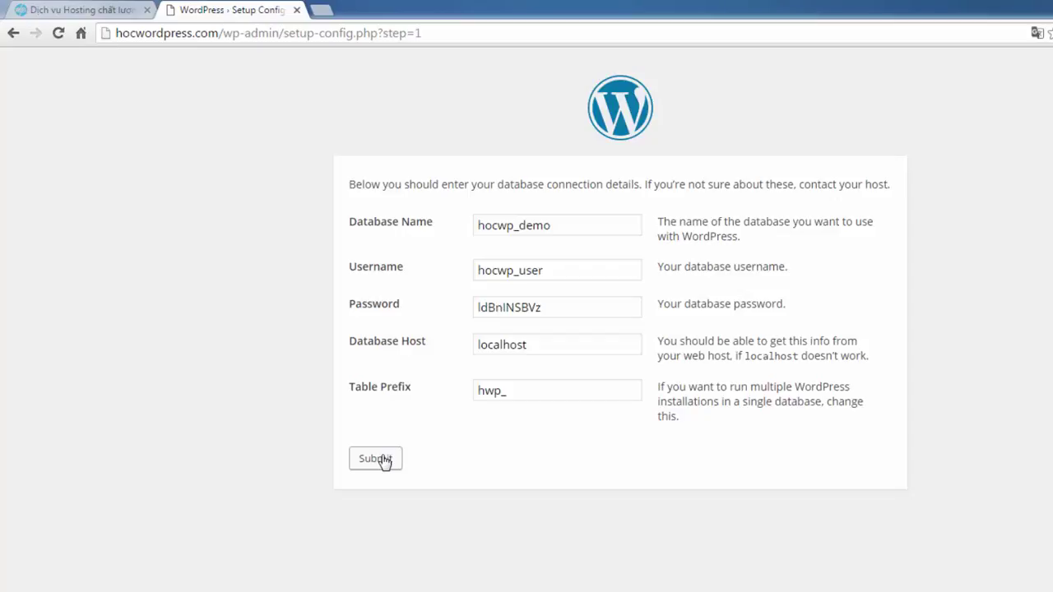
click(380, 459)
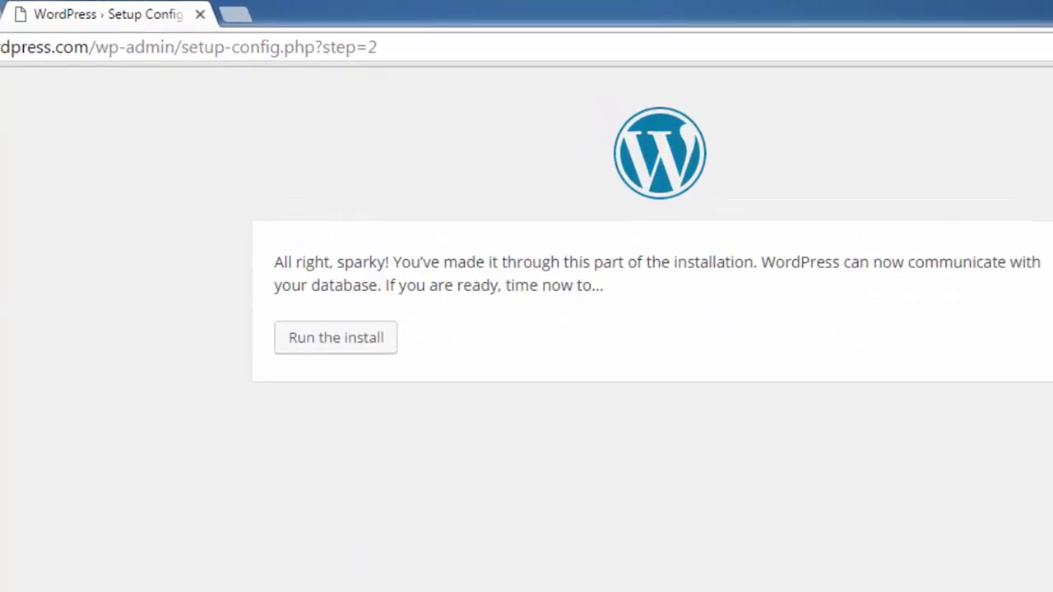
Run the WordPress install to reach the site information form.
click(335, 343)
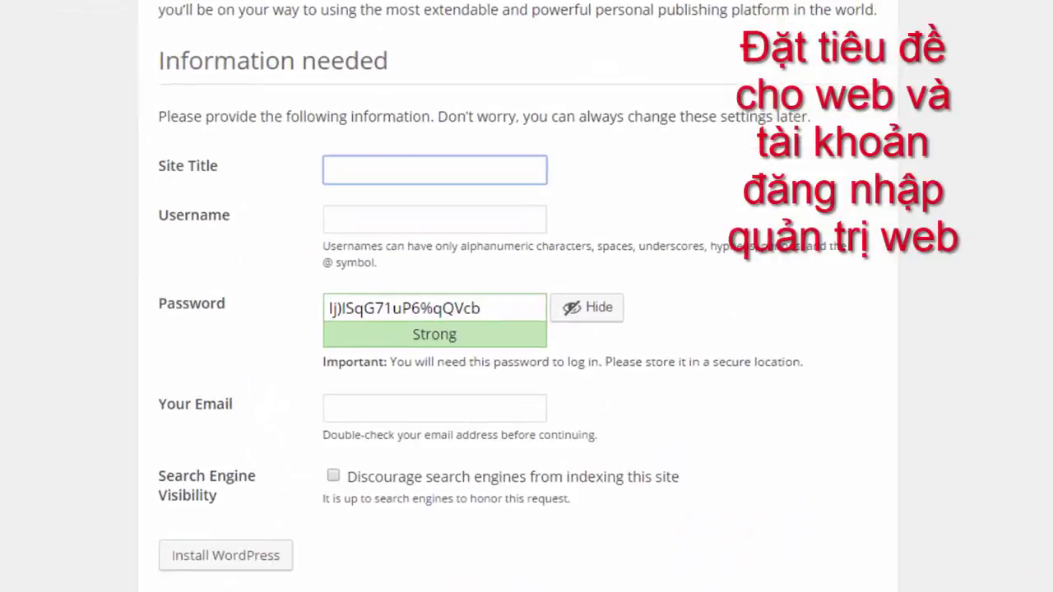
Enter site title 'Cài đặt WordPress' and replace the suggested password with a confirmed weak one.
click(451, 158)
text(Cài đ)
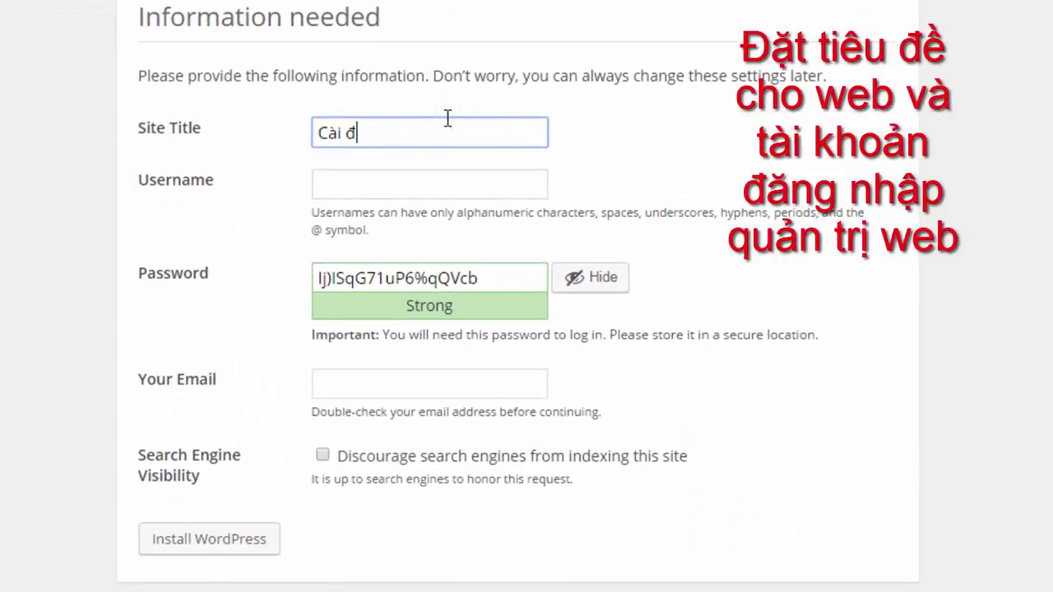
text(ặt WordPress)
key(Tab)
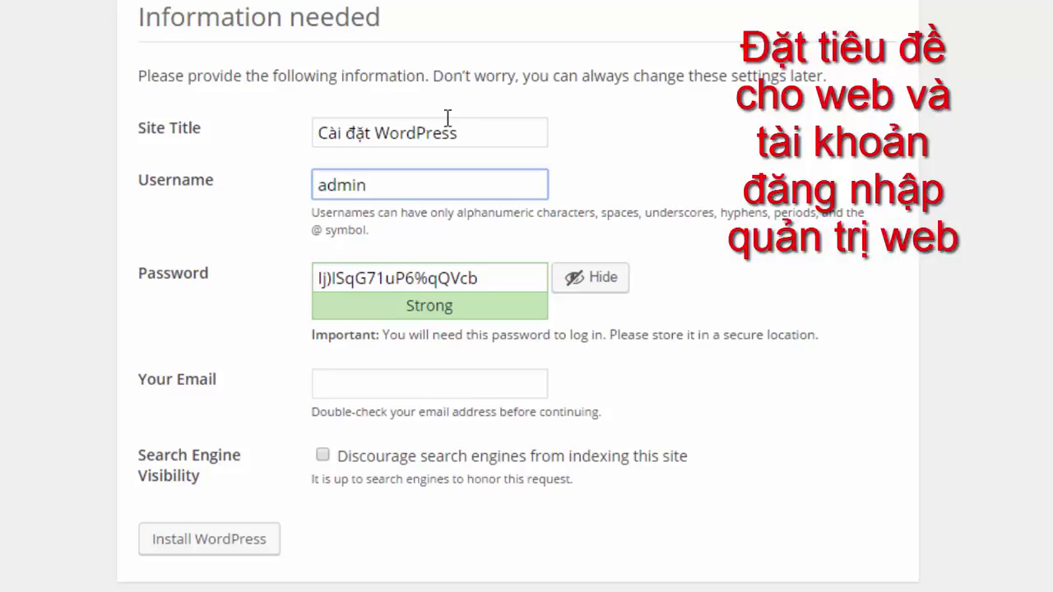
triple_click(517, 278)
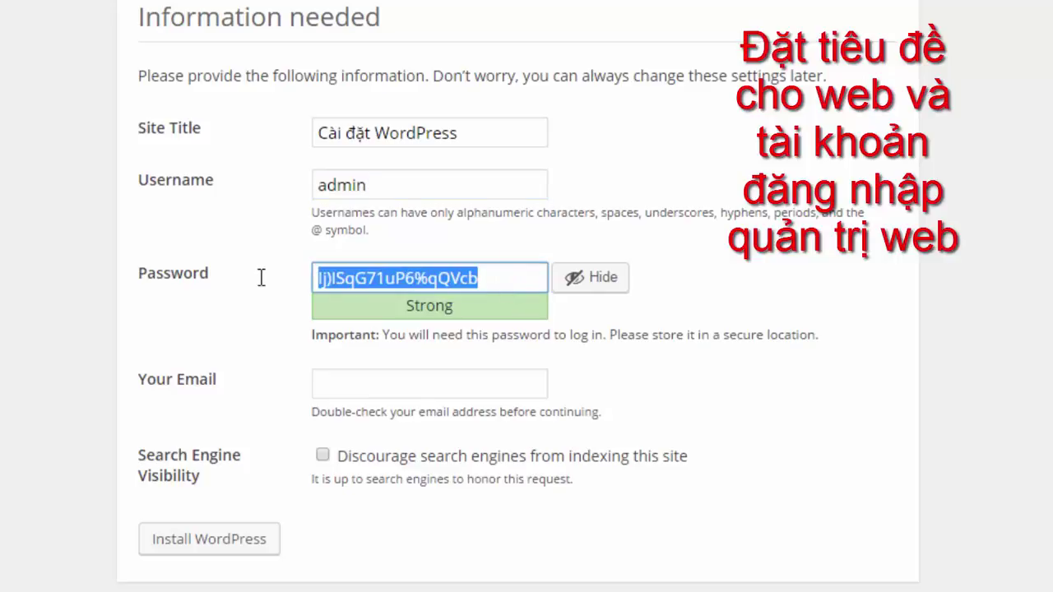
text(12345678)
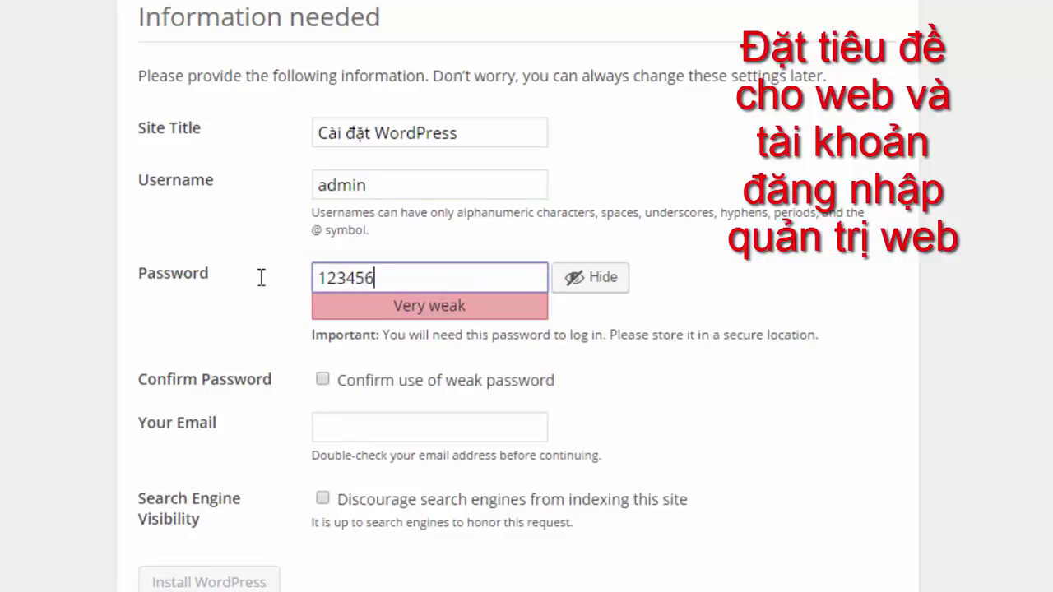
click(323, 380)
Fill in the administrator email, leave search engine indexing allowed, and install WordPress.
click(333, 419)
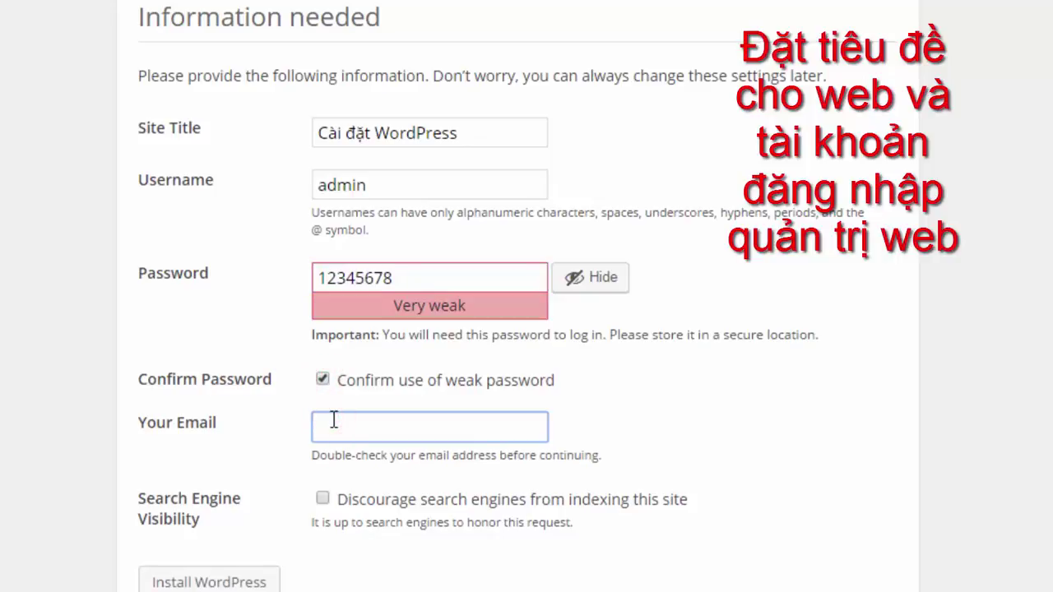
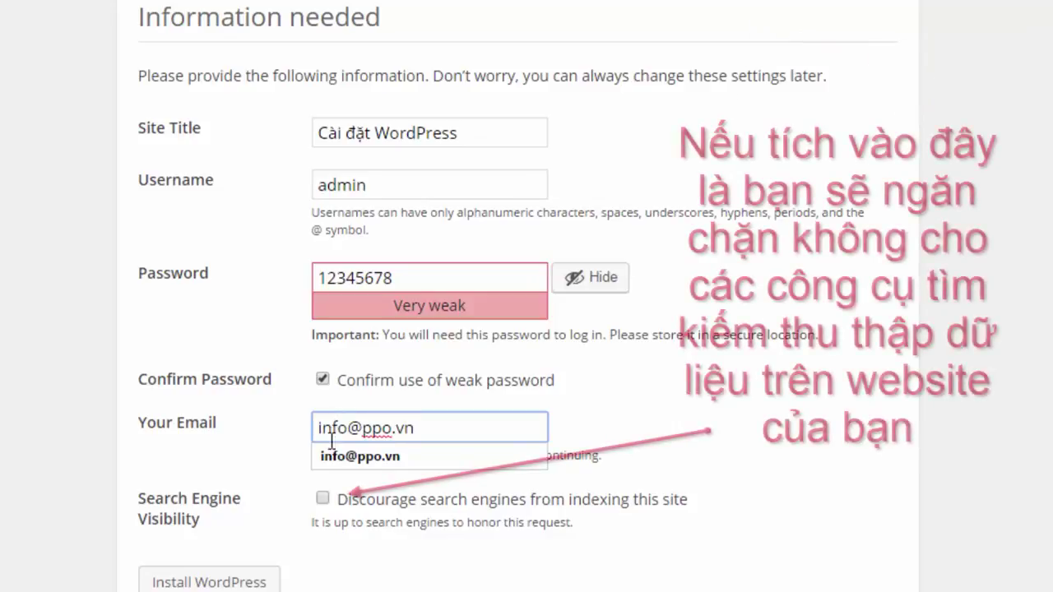
click(312, 533)
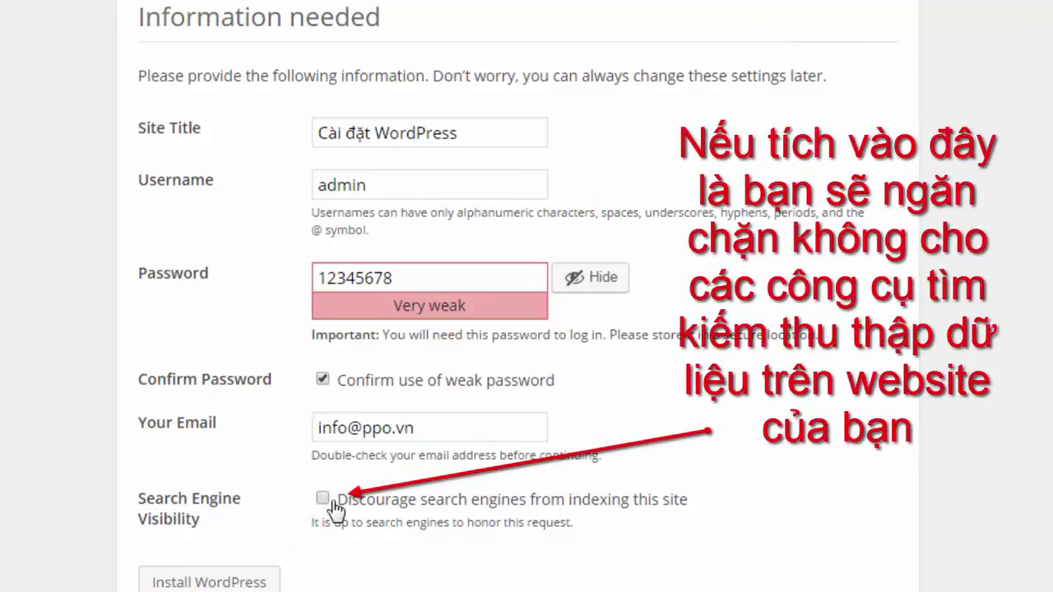
click(322, 499)
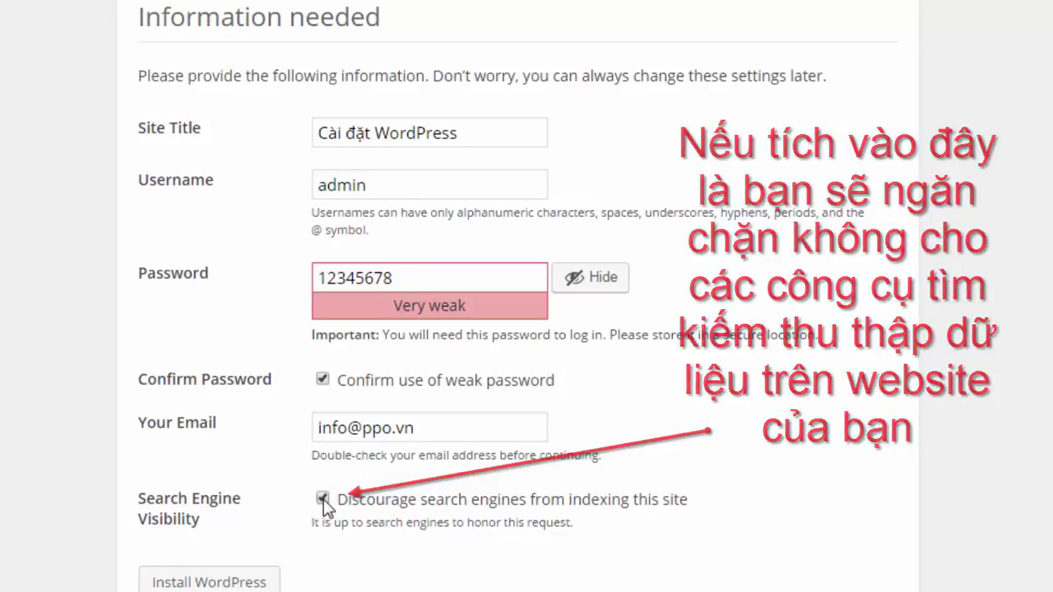
click(322, 498)
click(199, 581)
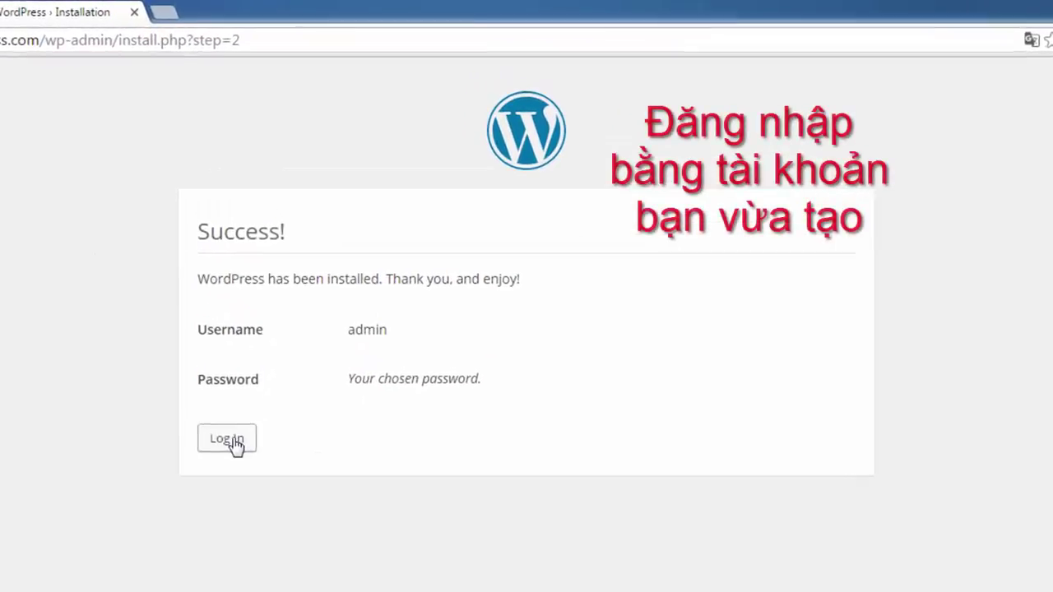
Log in as admin with the new account password to reach the Dashboard.
click(233, 441)
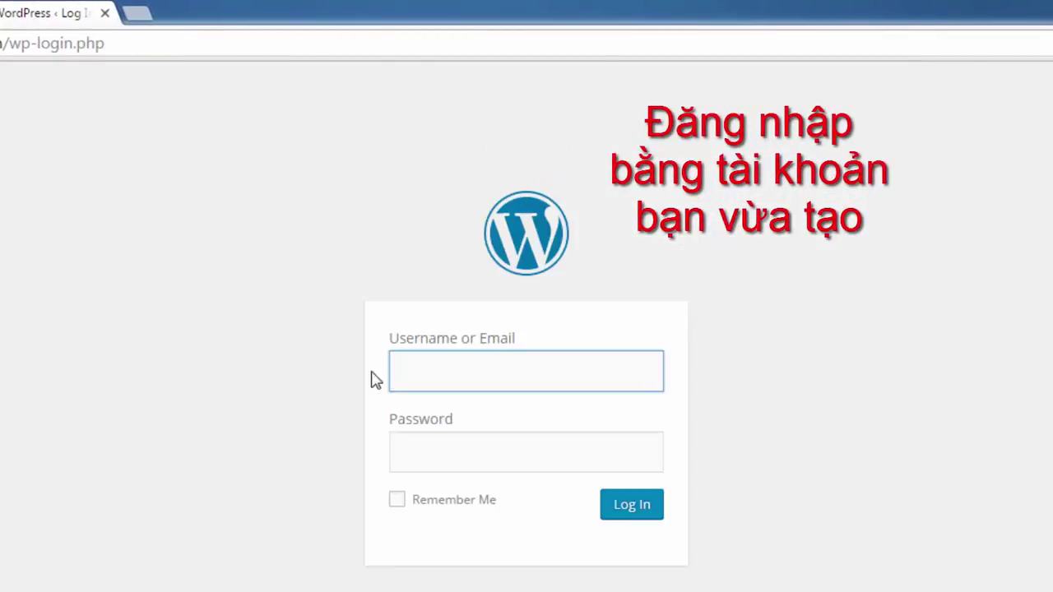
click(401, 364)
text(ad)
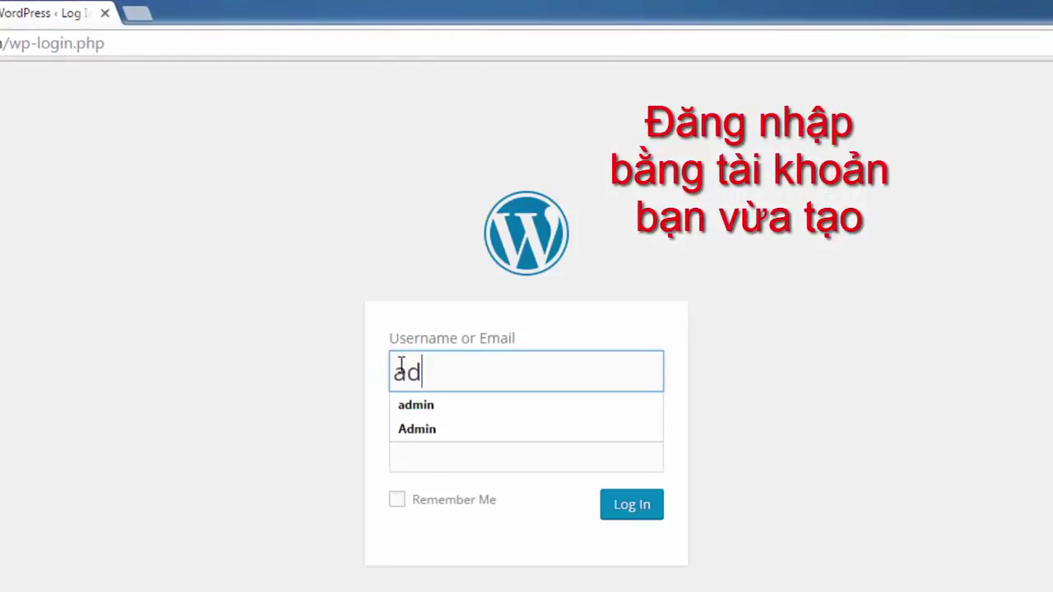
text(min)
key(Tab)
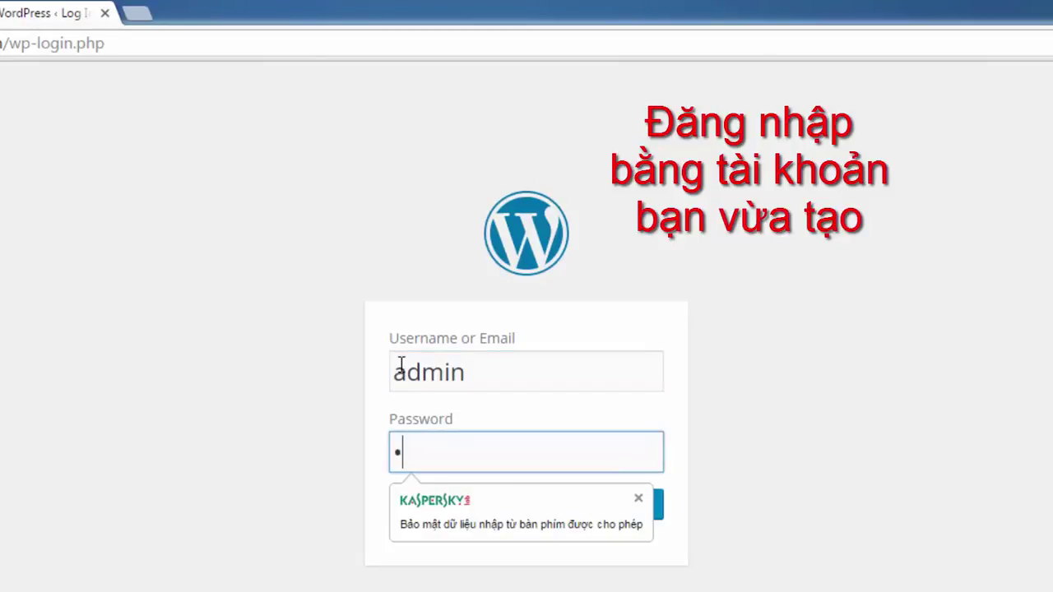
text(1)
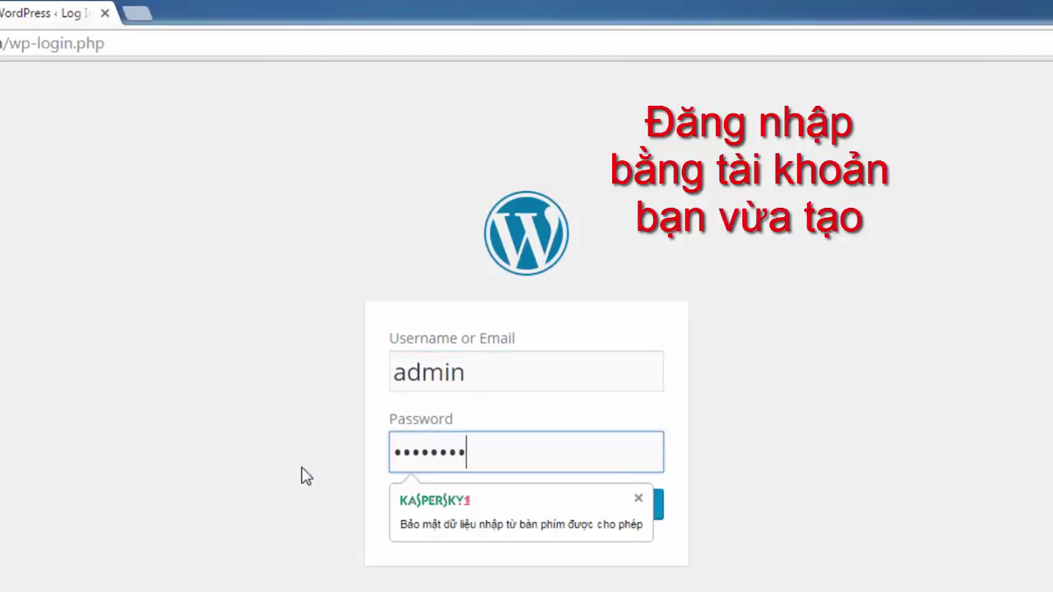
click(301, 465)
click(635, 505)
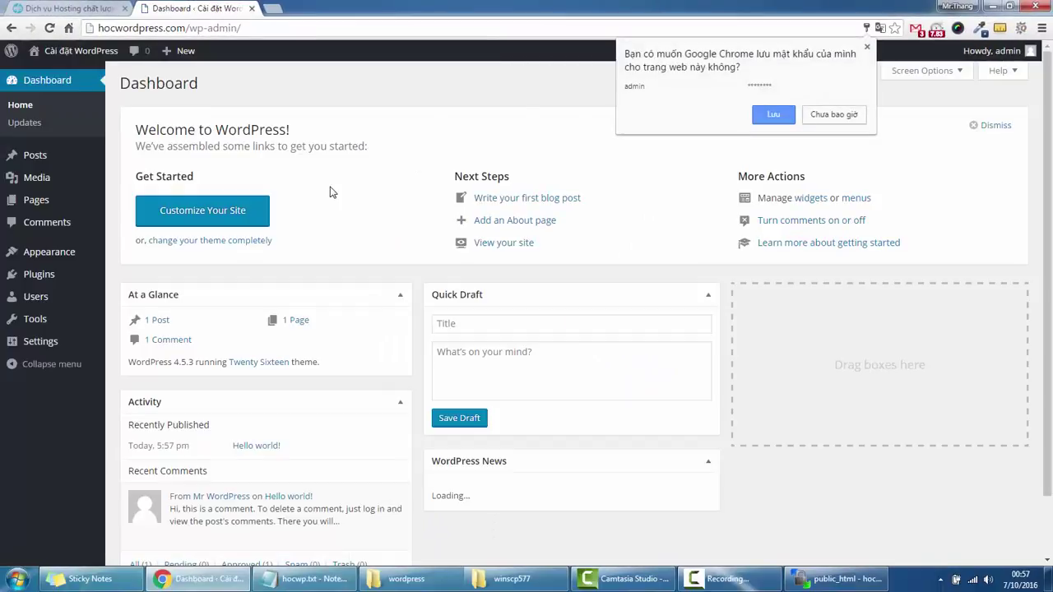
Dismiss Chrome's save-password offer and show the site-name menu in the admin bar.
click(329, 192)
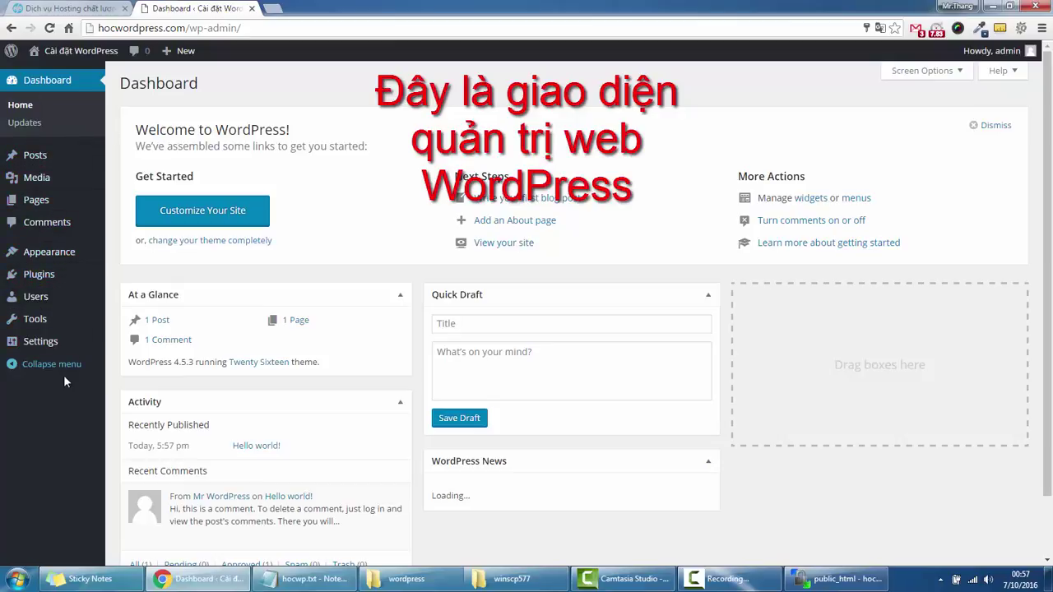
mouse_move(66, 51)
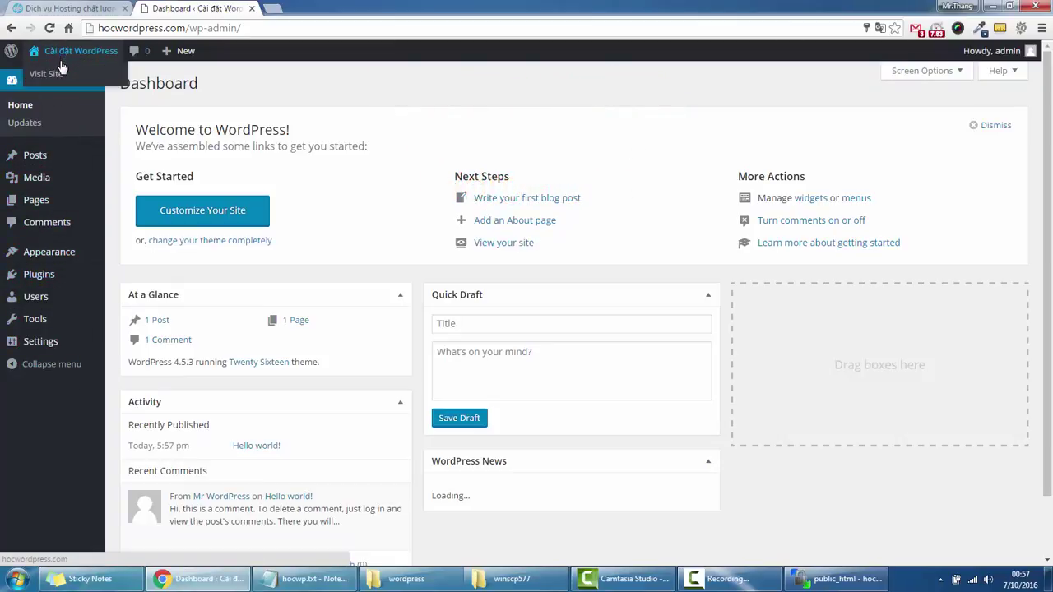
Visit the live site and browse its front page with the Hello world! post.
click(59, 75)
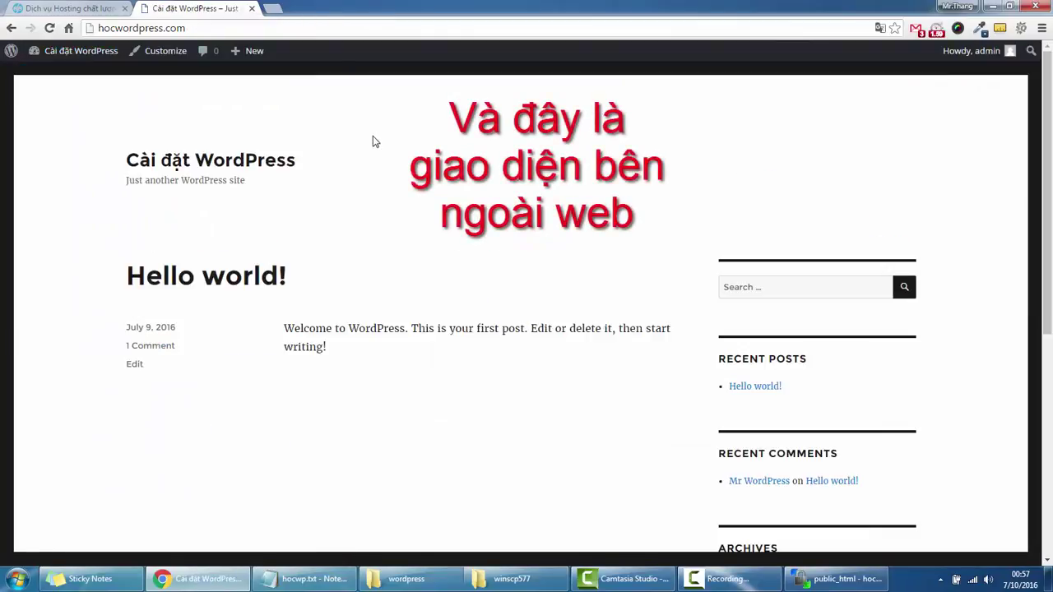
drag(347, 282, 125, 276)
click(450, 260)
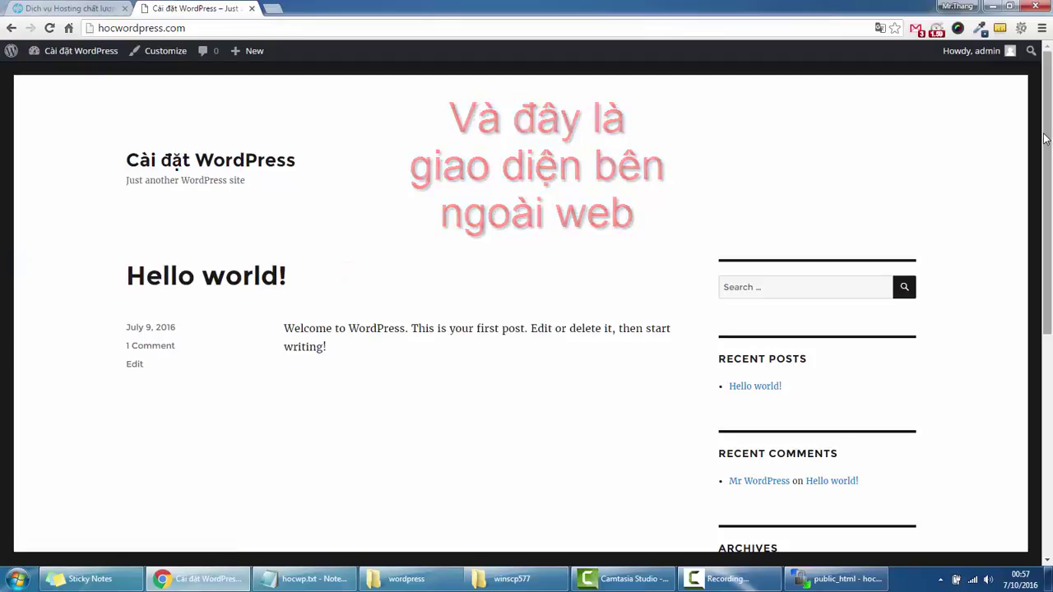
drag(1043, 150, 1048, 105)
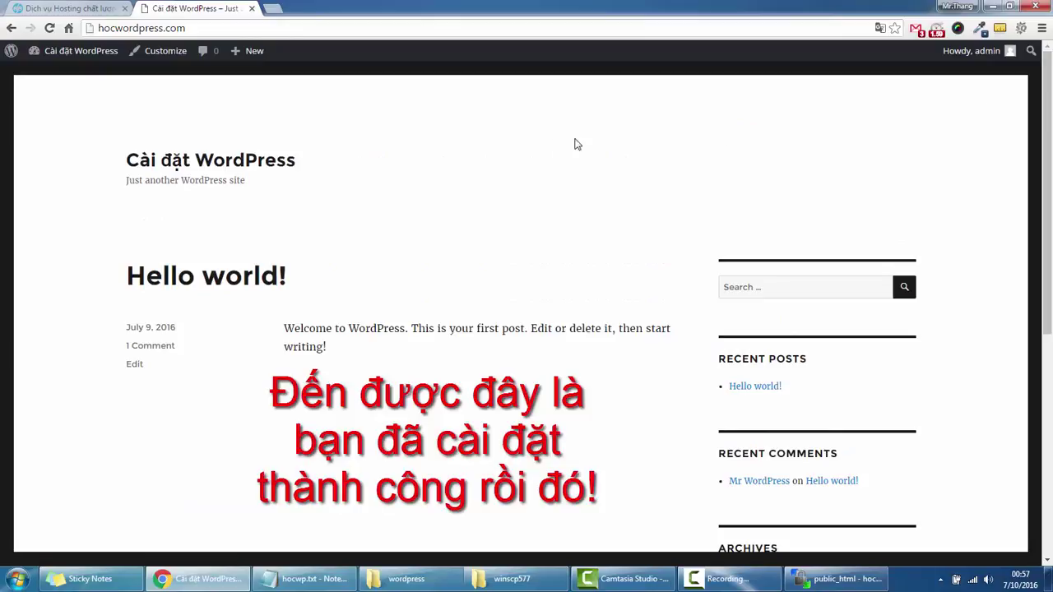